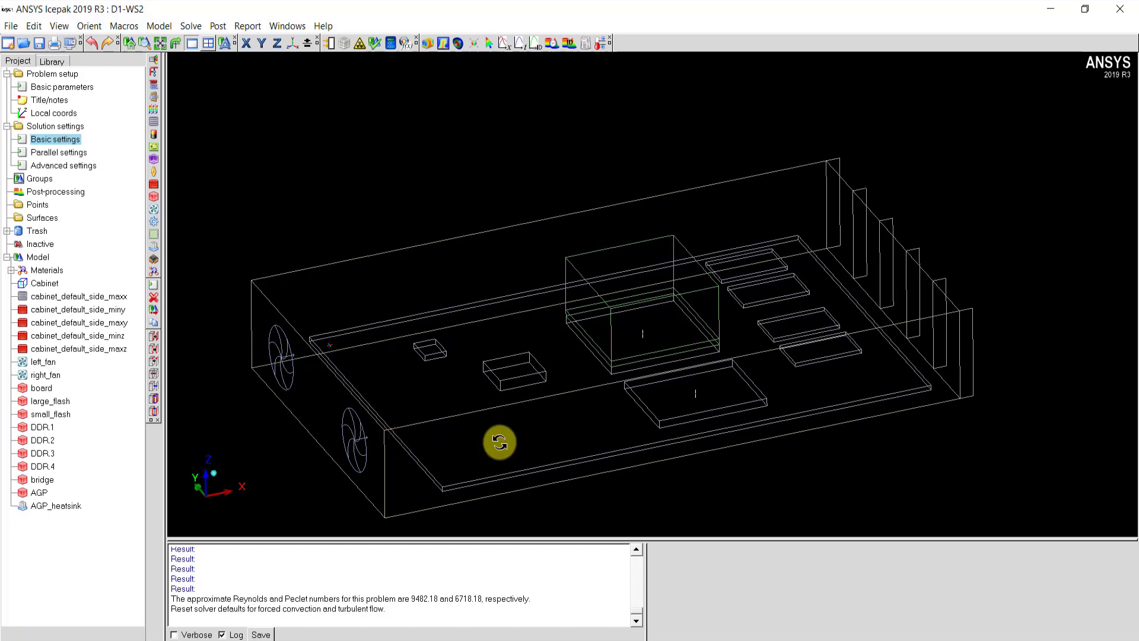
Group DDR.1 through DDR.4 into a new group named DDRs and expand it under Groups.
left_click_drag(644, 437, 632, 392)
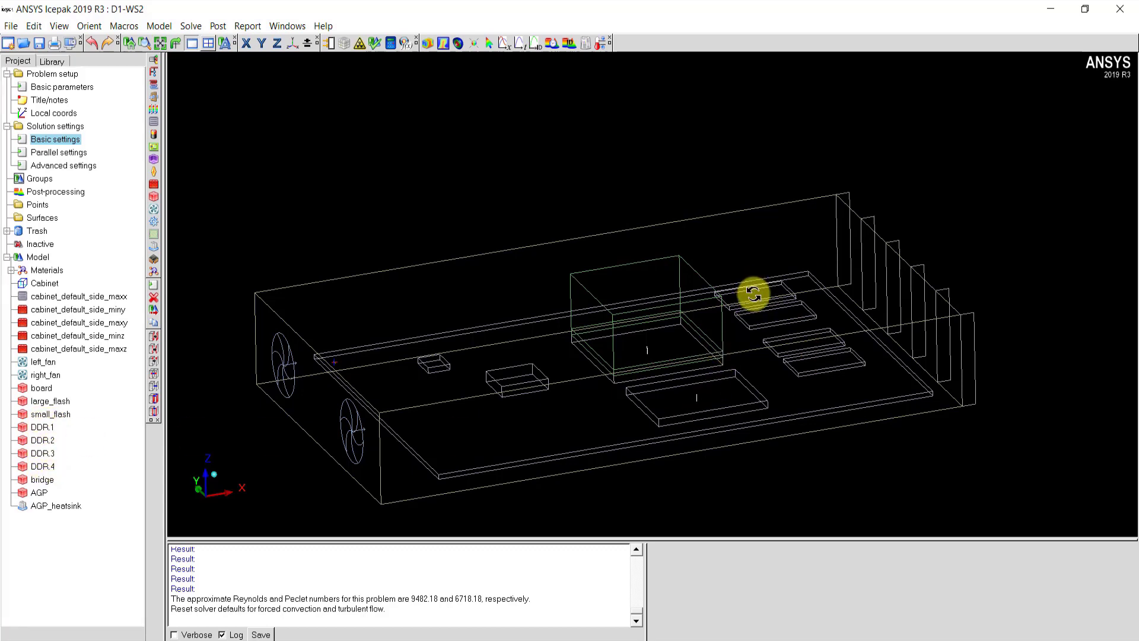
left_click(43, 429)
left_click(44, 464, "shift")
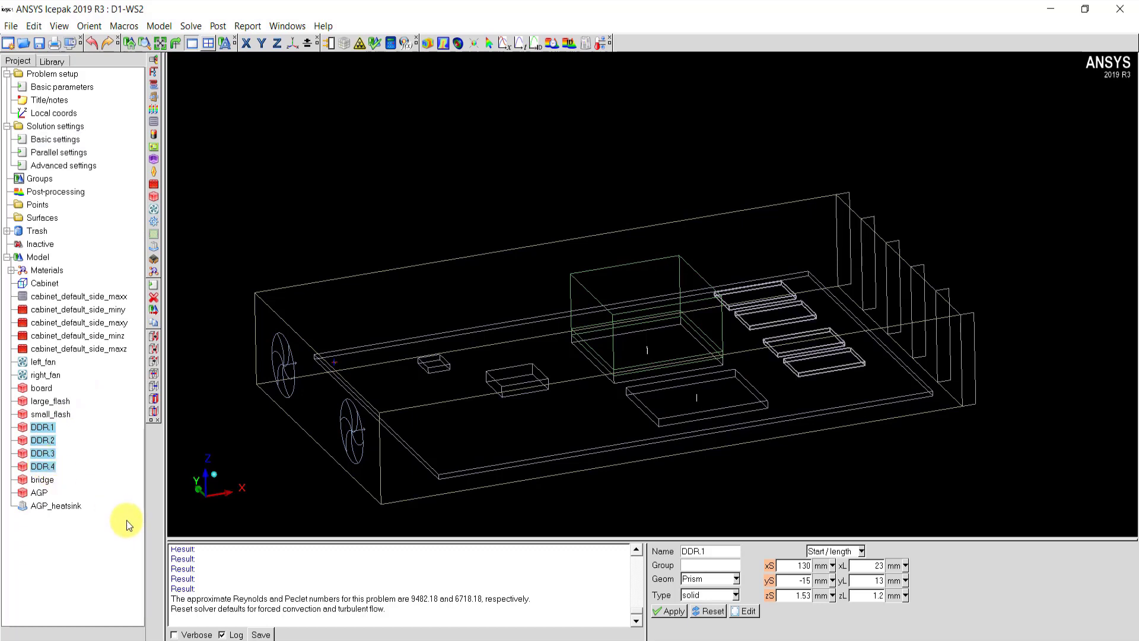
right_click(48, 427)
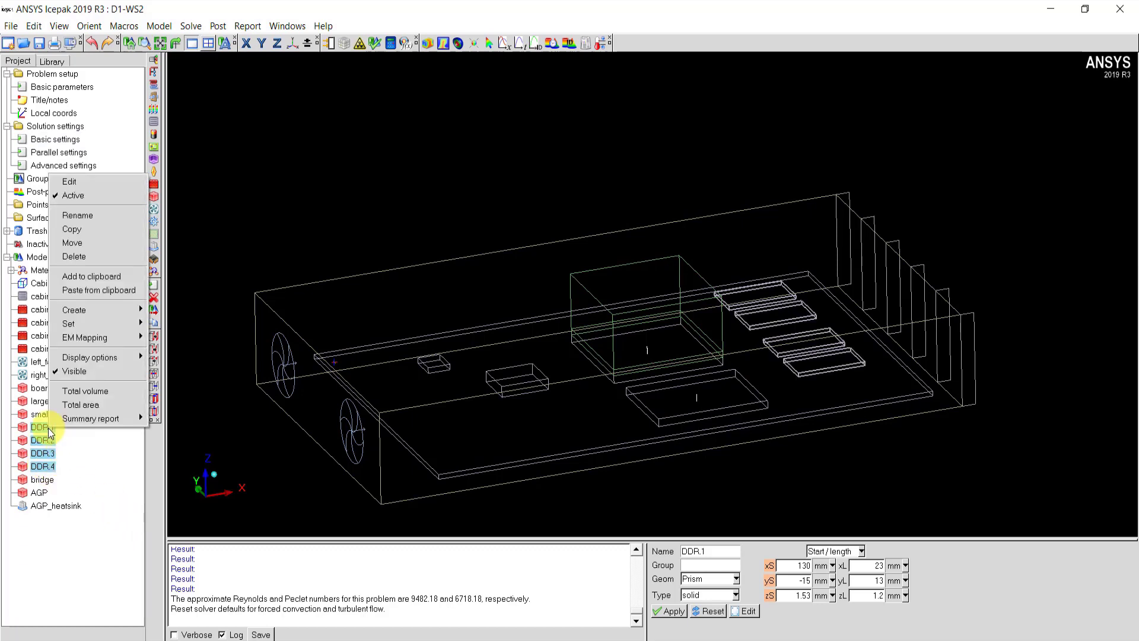
mouse_move(101, 310)
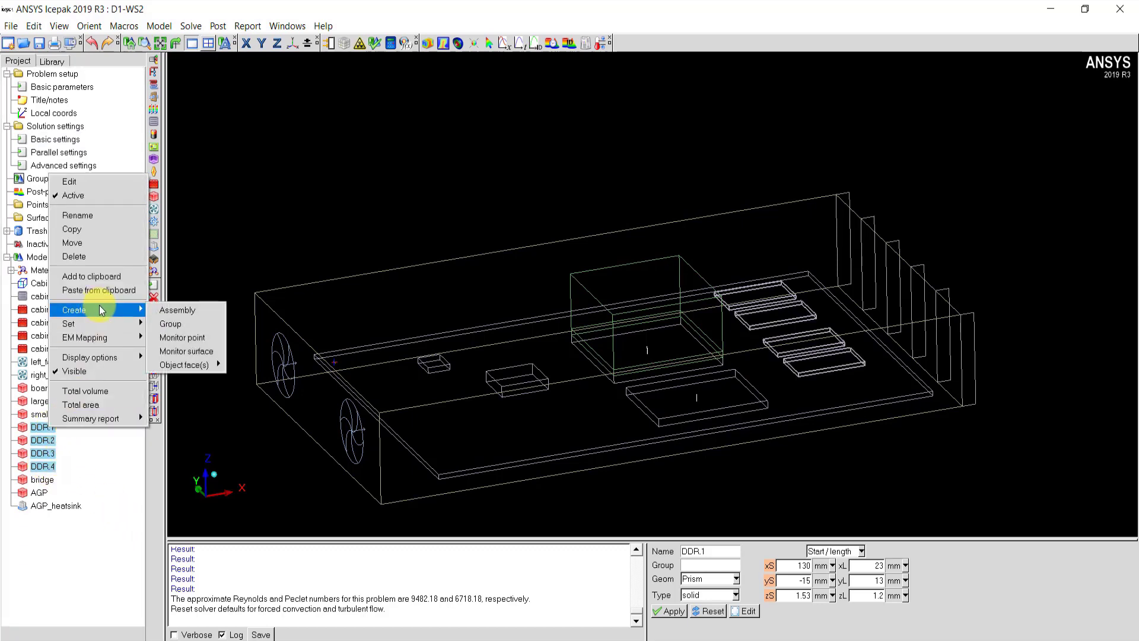
left_click(184, 330)
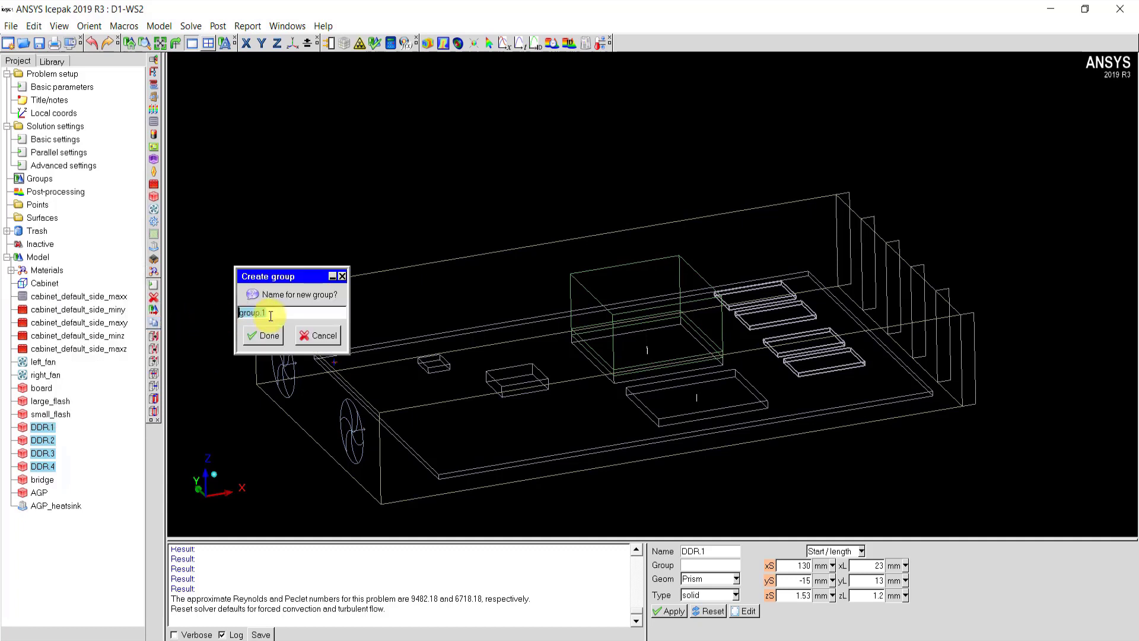
type("DDRs")
left_click(265, 336)
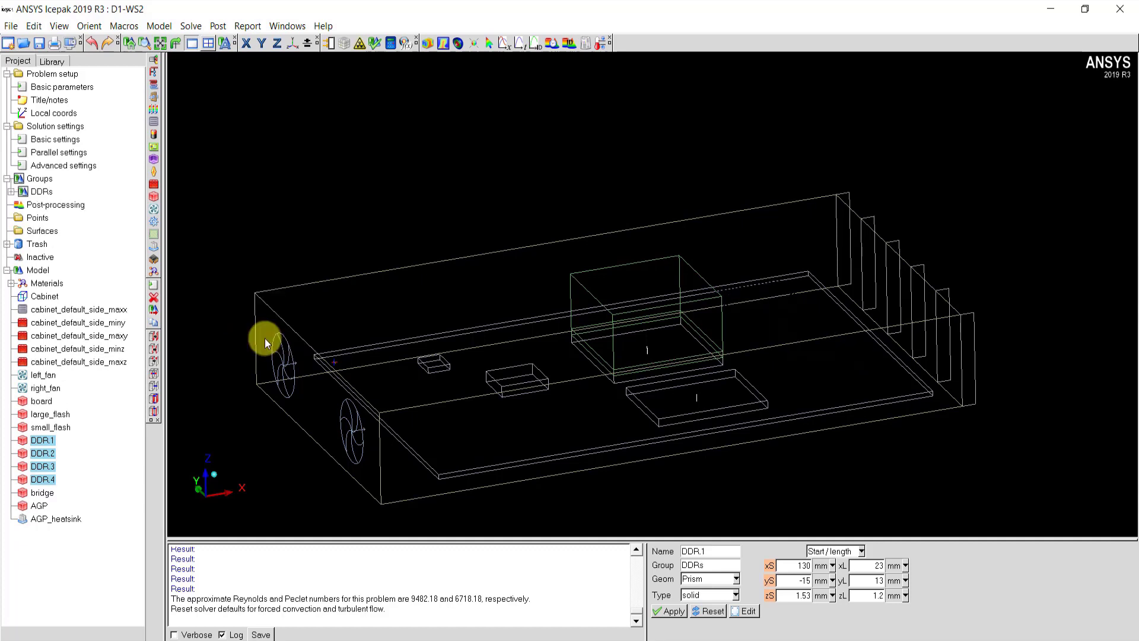
left_click(11, 192)
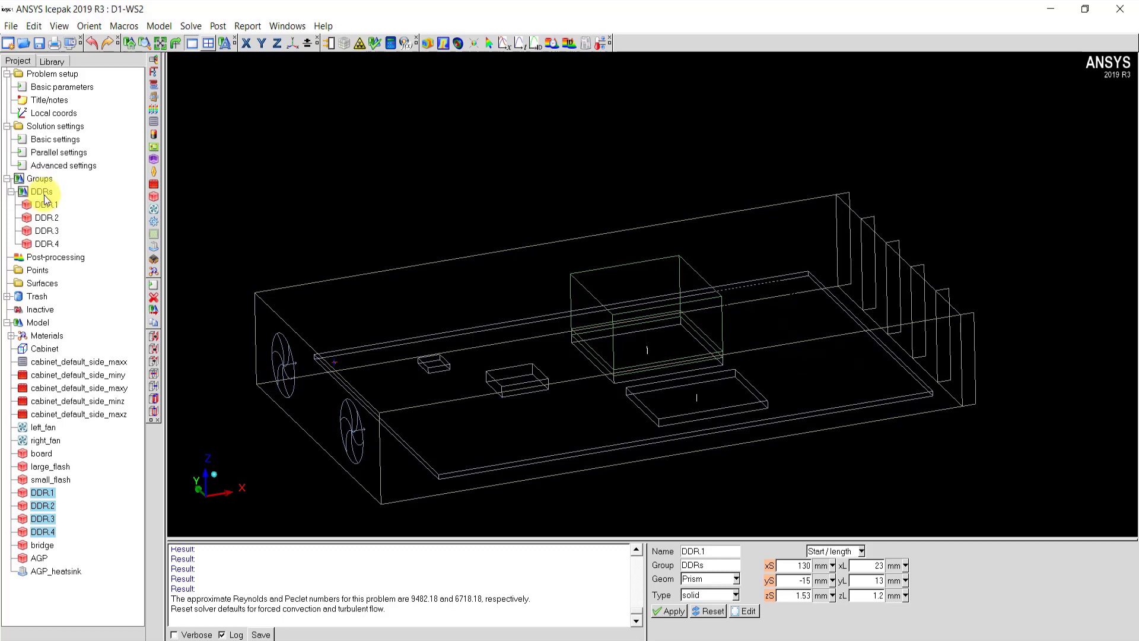
Open the DDRs group's edit display parameters, then close them without changes.
right_click(44, 196)
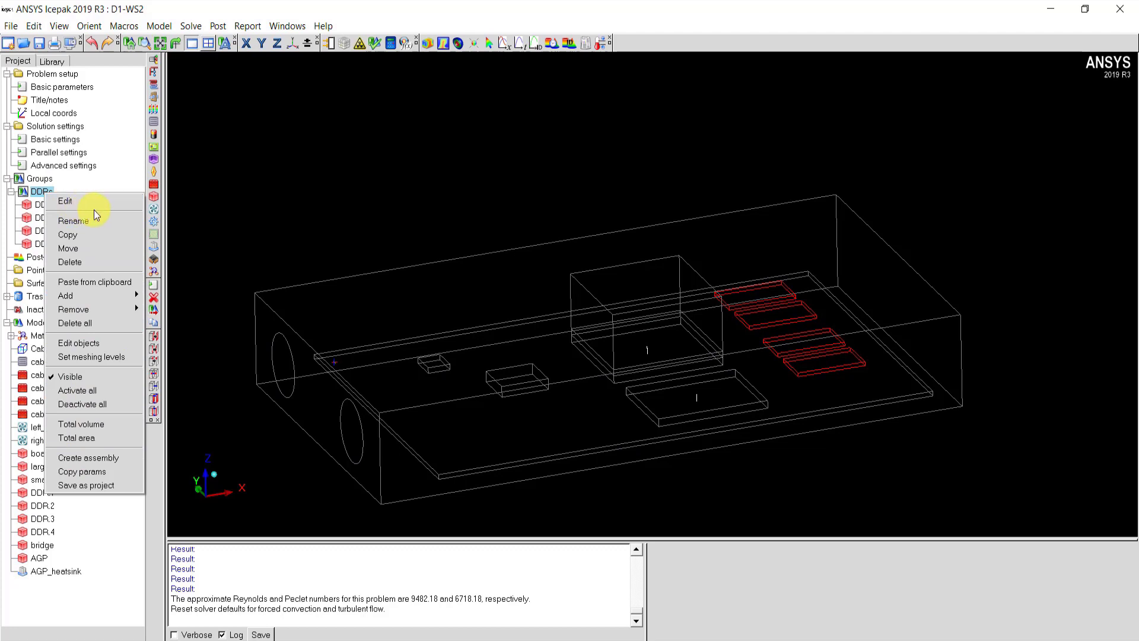
left_click(64, 205)
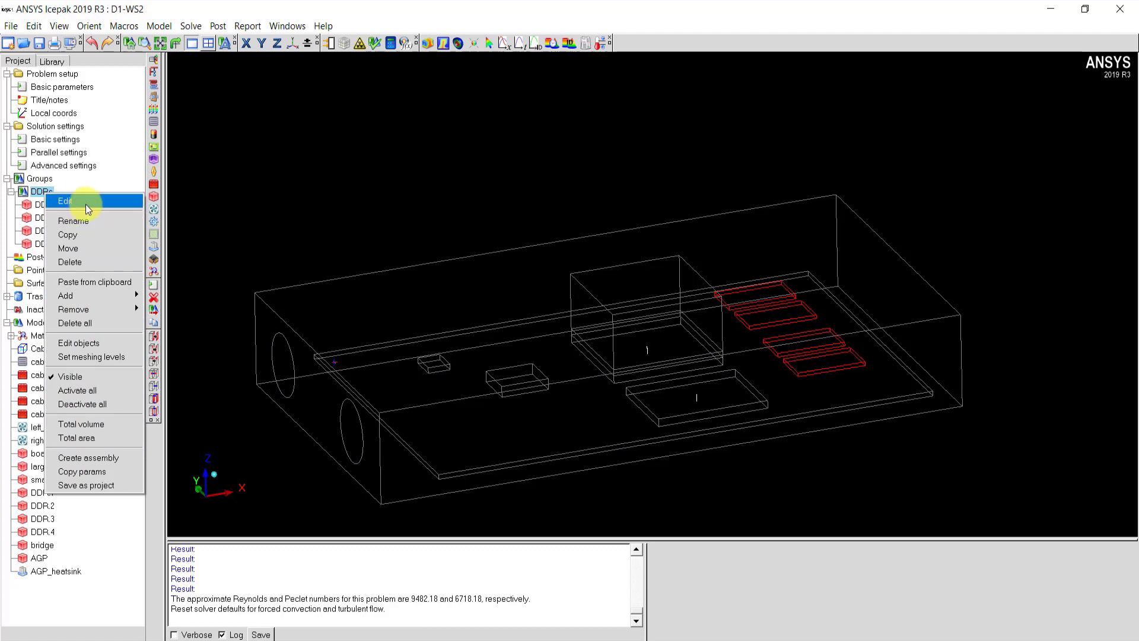
left_click(76, 202)
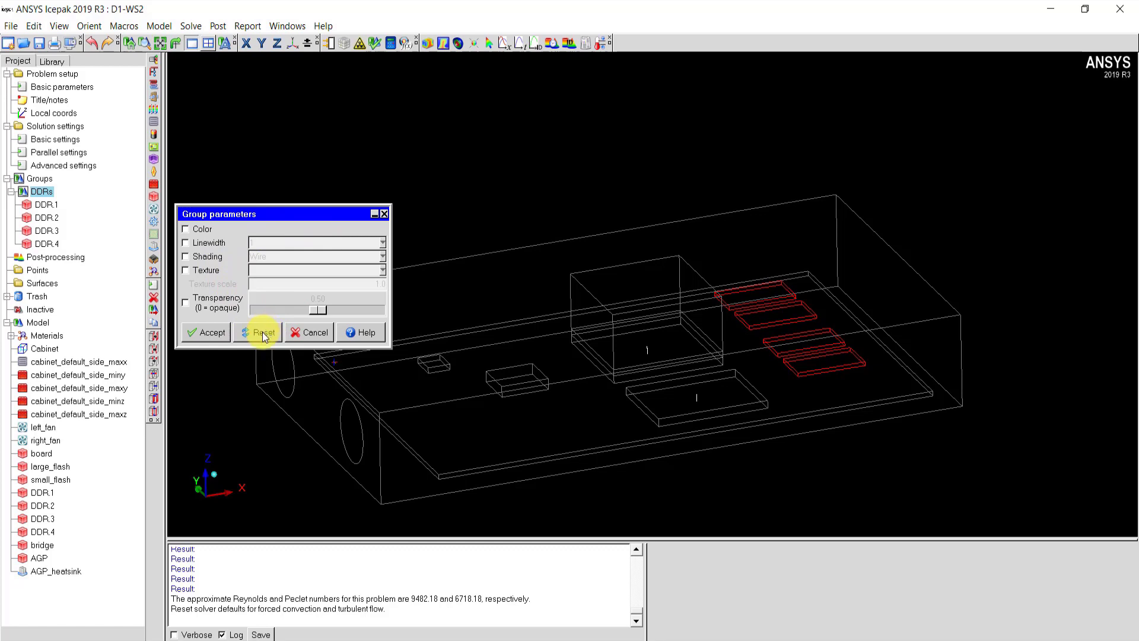
left_click(307, 334)
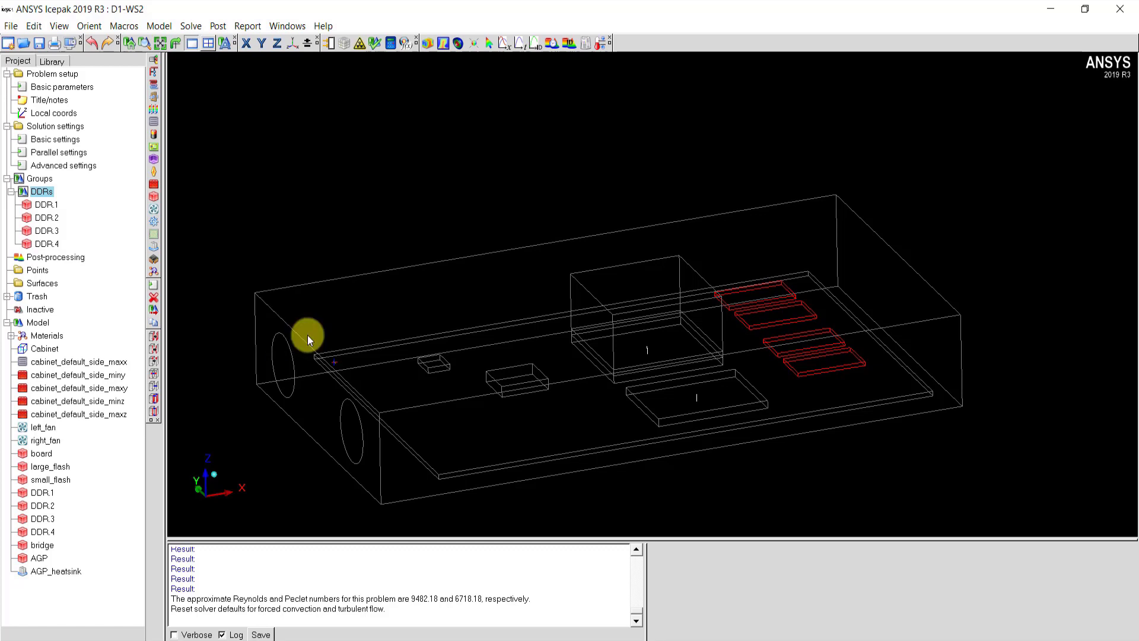
Rename the DDRs group to DDR_Objects.
right_click(50, 198)
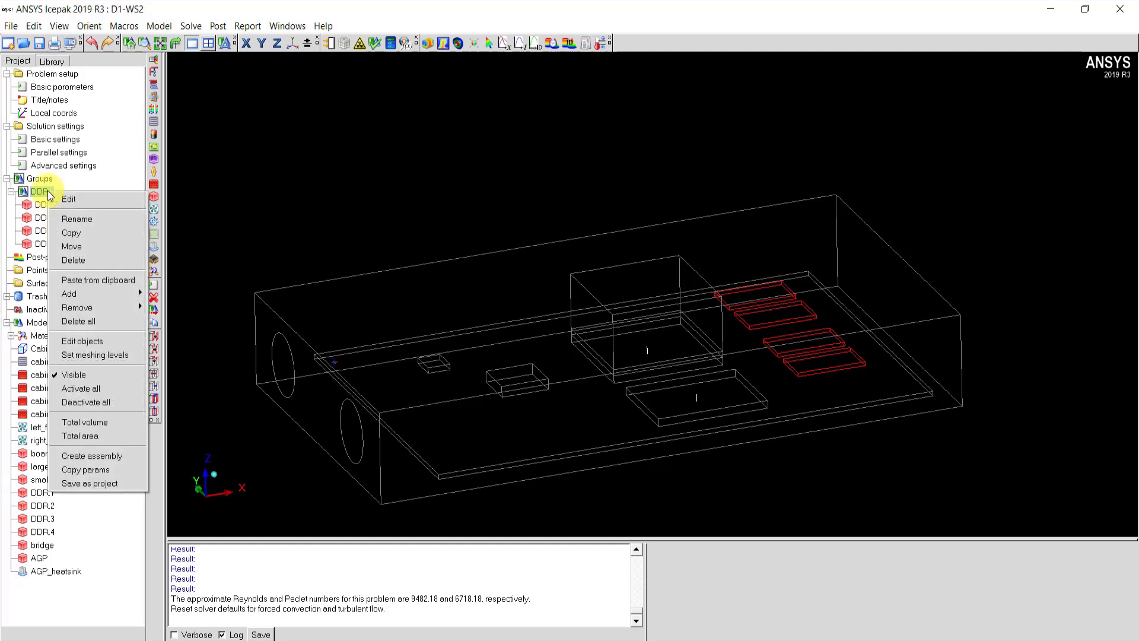
left_click(98, 219)
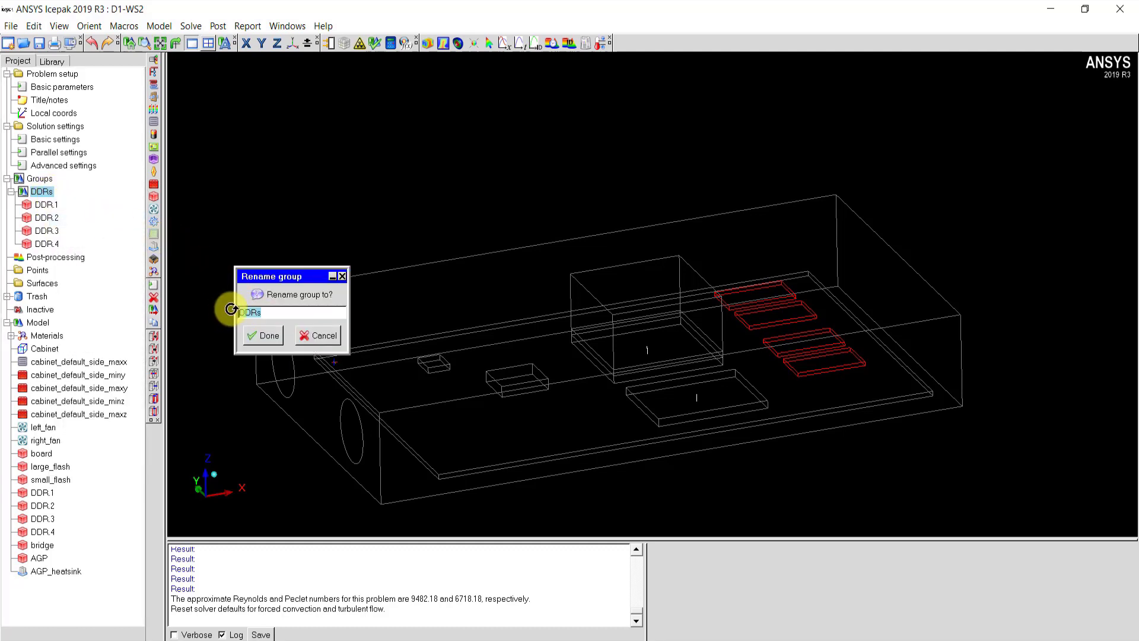
type("D")
key("Return")
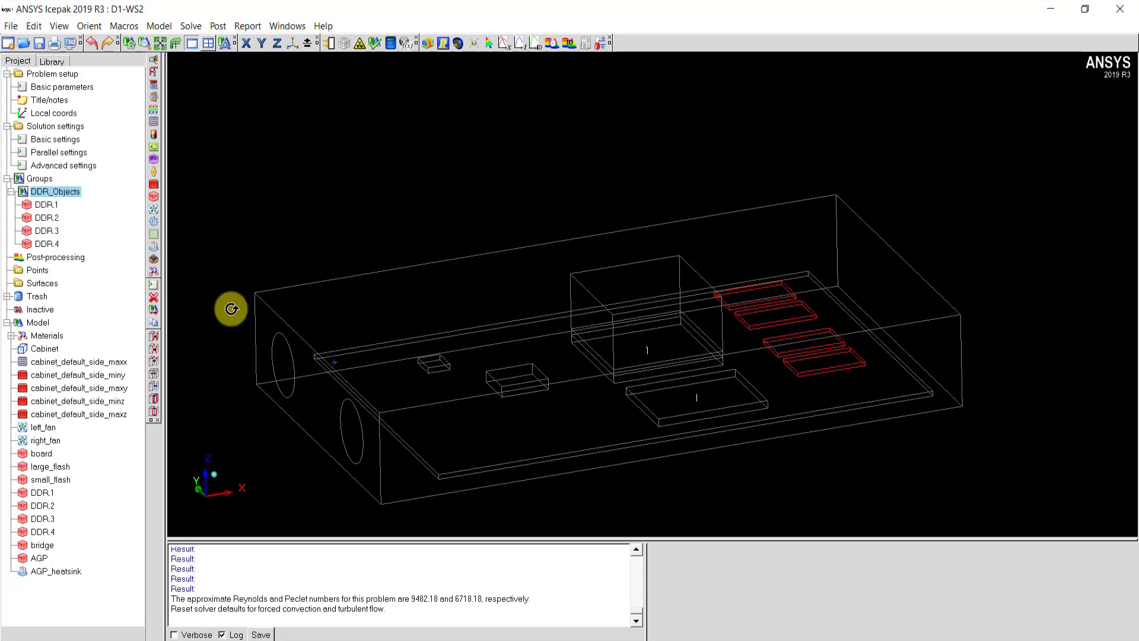
right_click(67, 191)
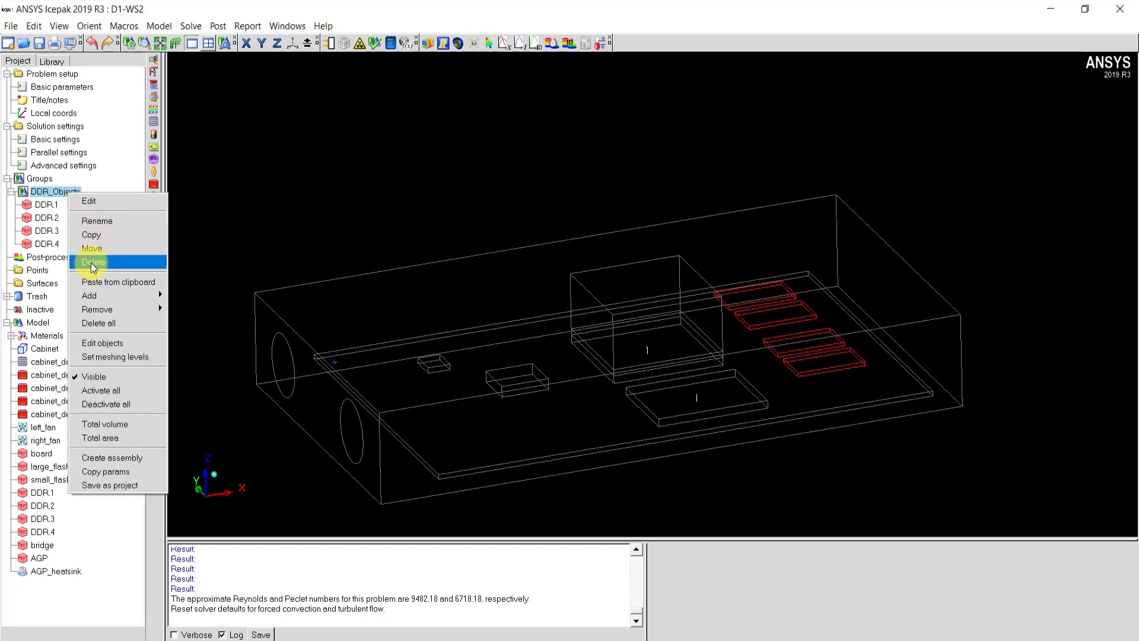
left_click(97, 234)
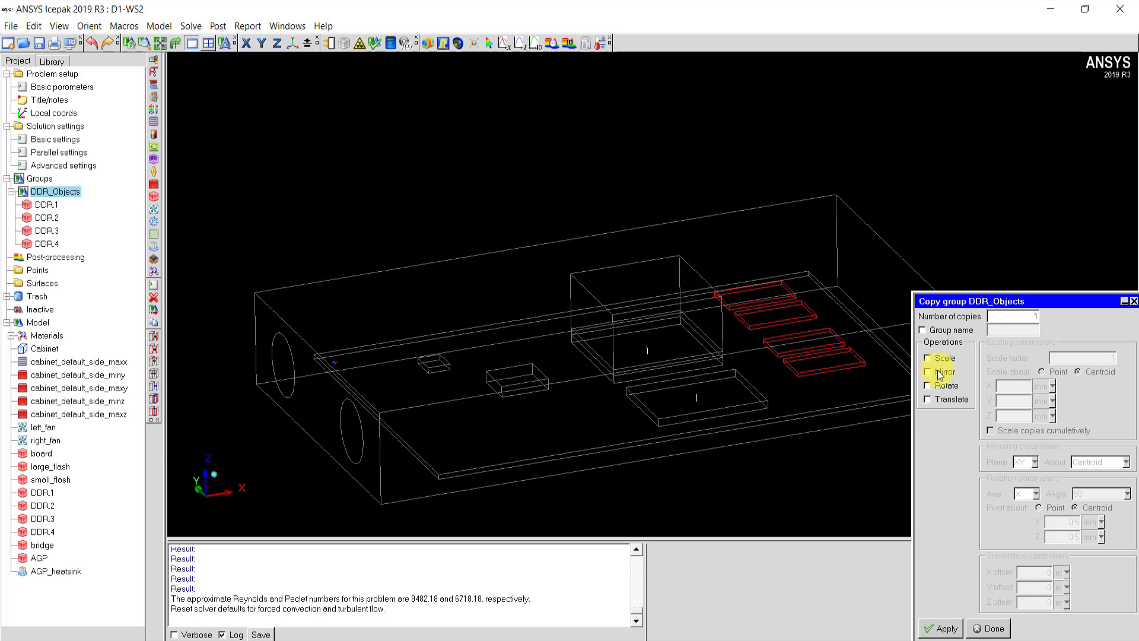
left_click(947, 404)
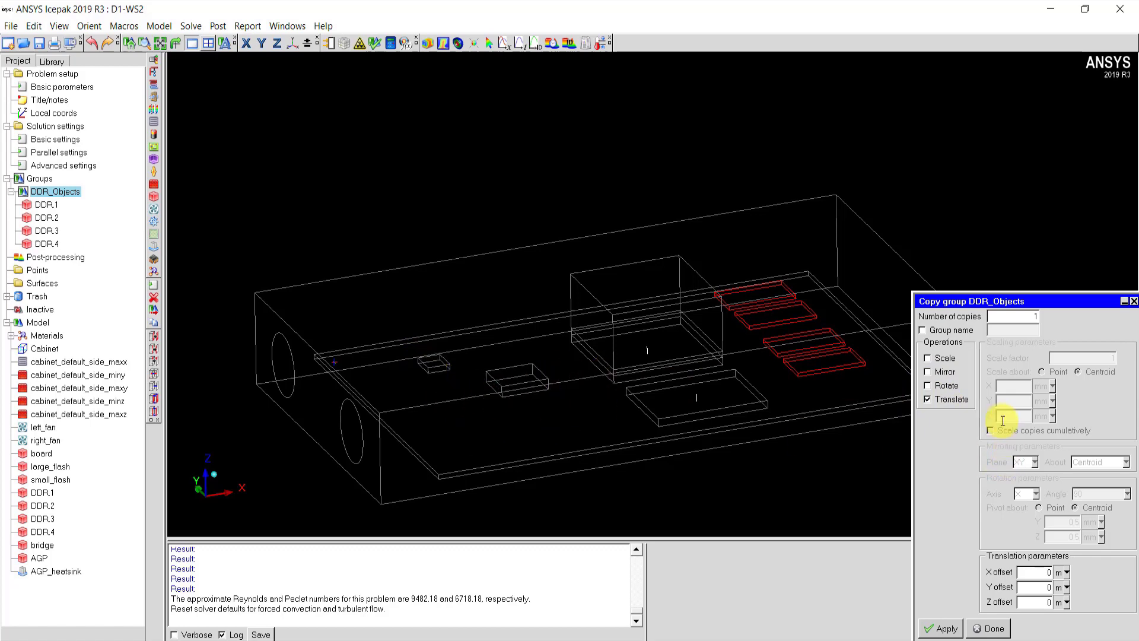
left_click_drag(1030, 572, 1069, 574)
left_click(1070, 572)
left_click(1034, 509)
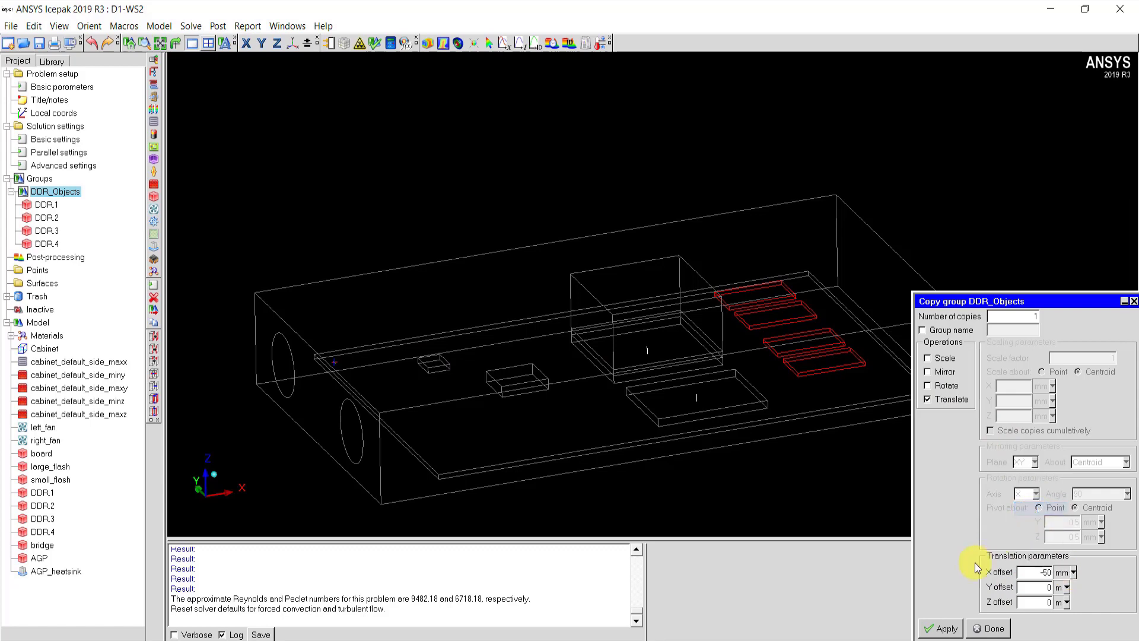
left_click(943, 628)
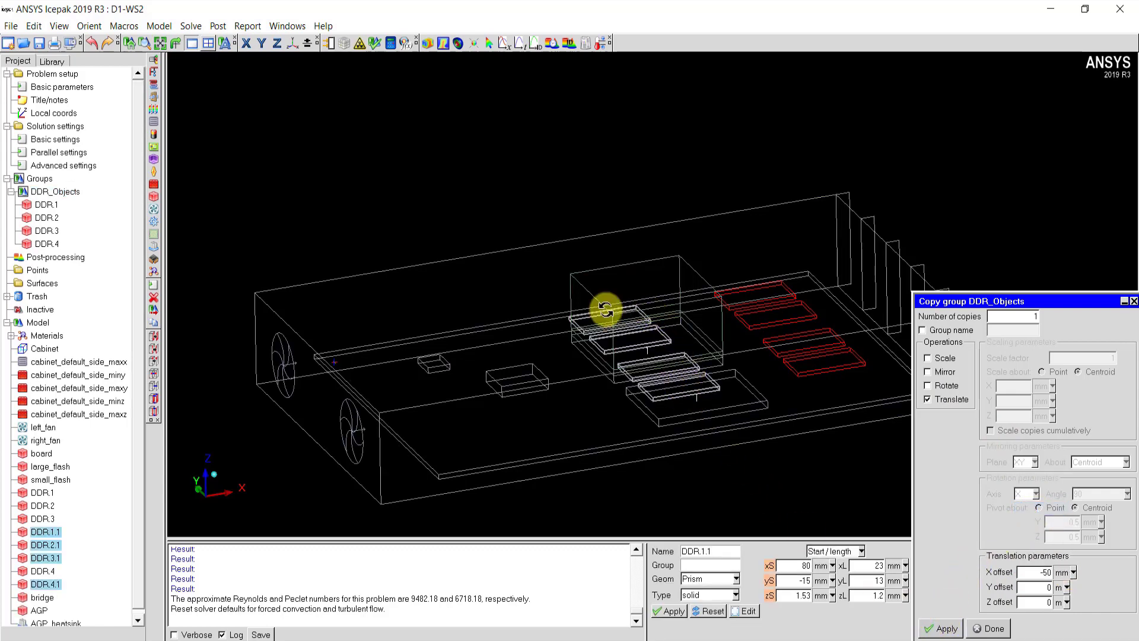
left_click_drag(605, 309, 686, 342)
left_click(988, 630)
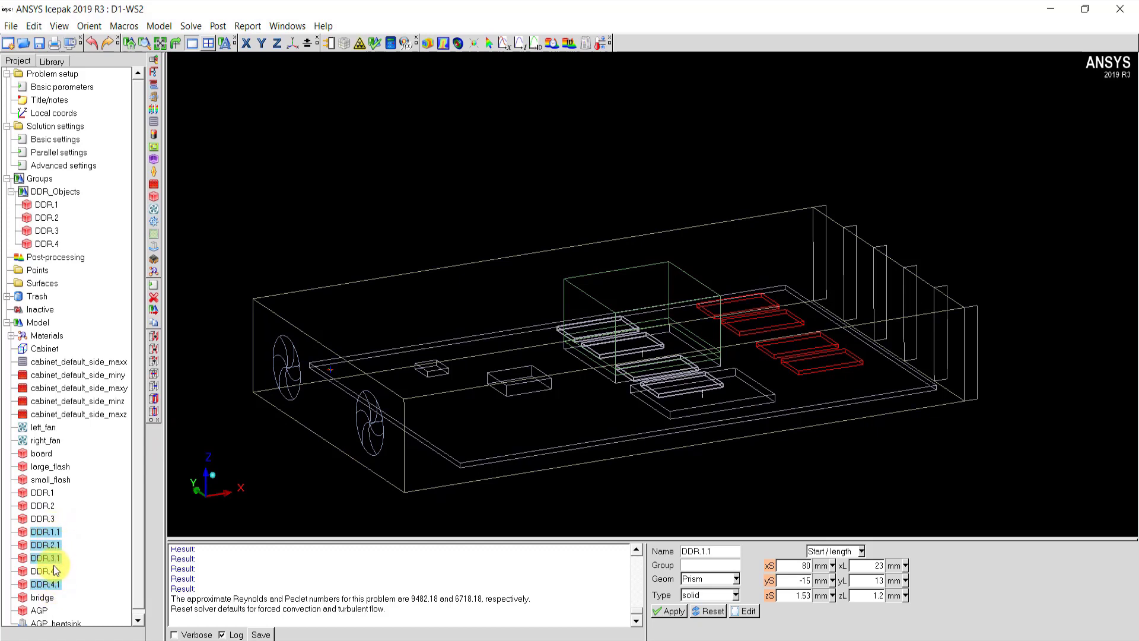
right_click(48, 534)
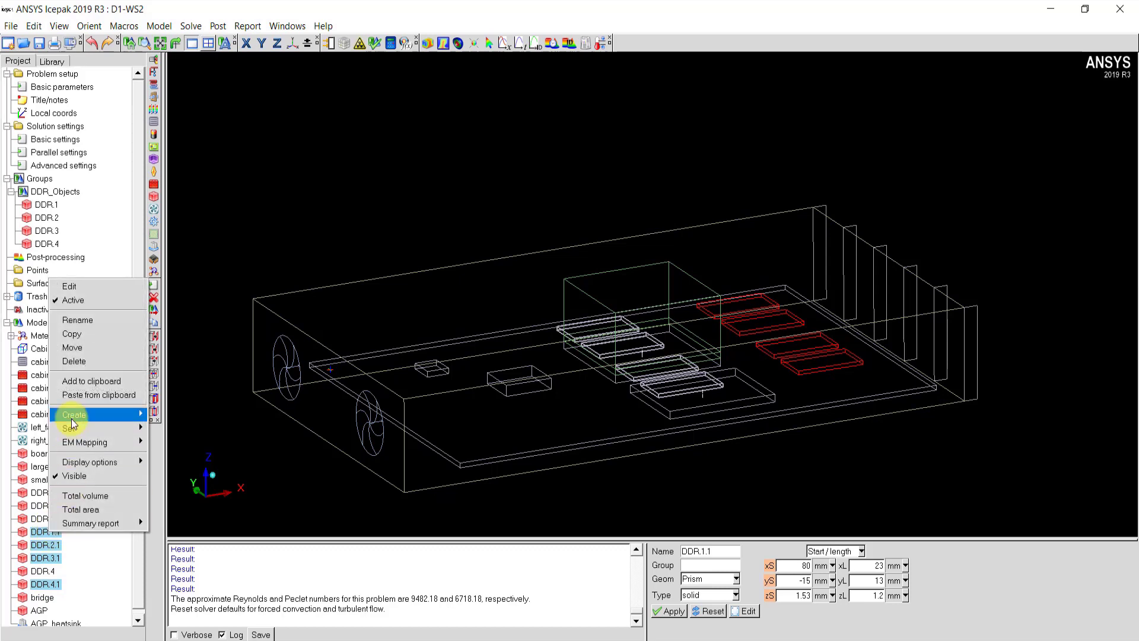
left_click(74, 360)
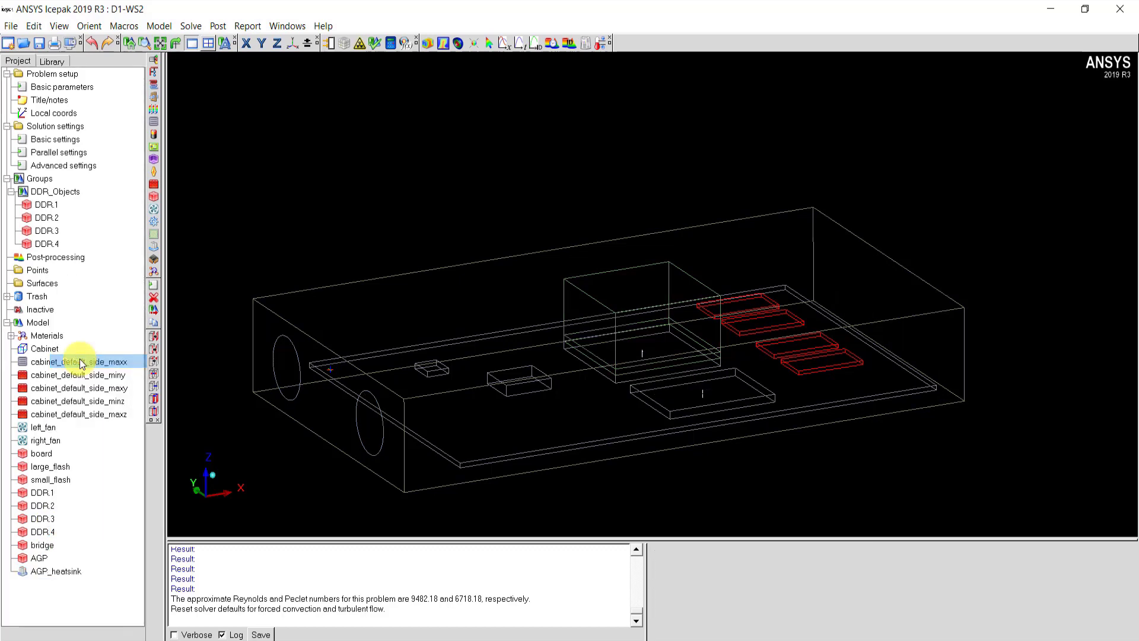
Translate the DDR_Objects group by 5 mm along X and close the move settings.
left_click(55, 191)
right_click(55, 195)
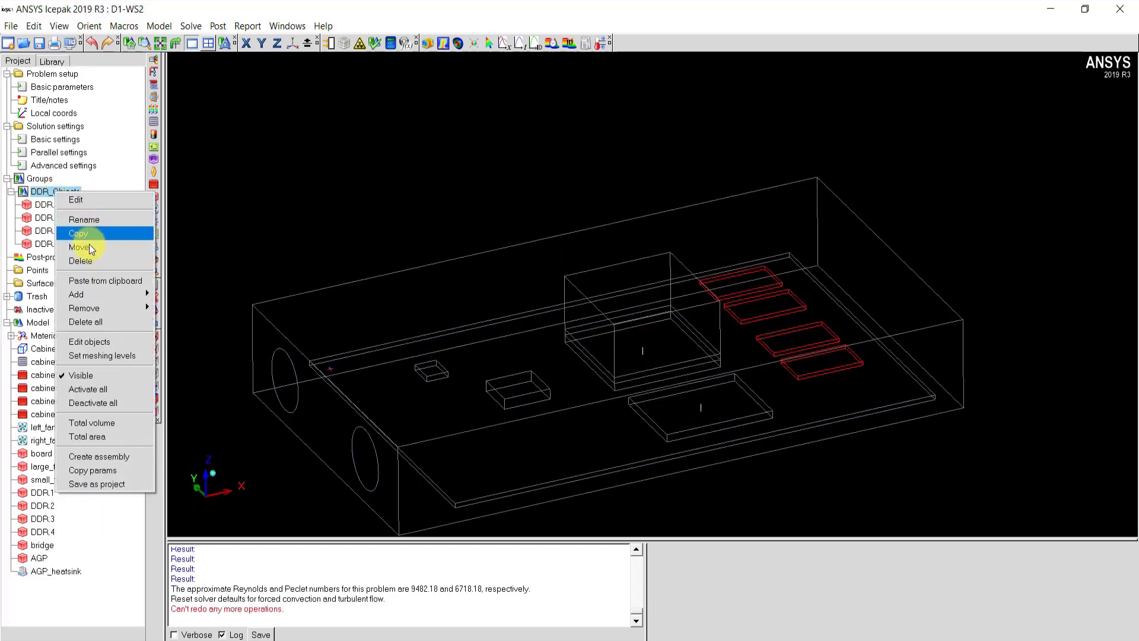
left_click(112, 250)
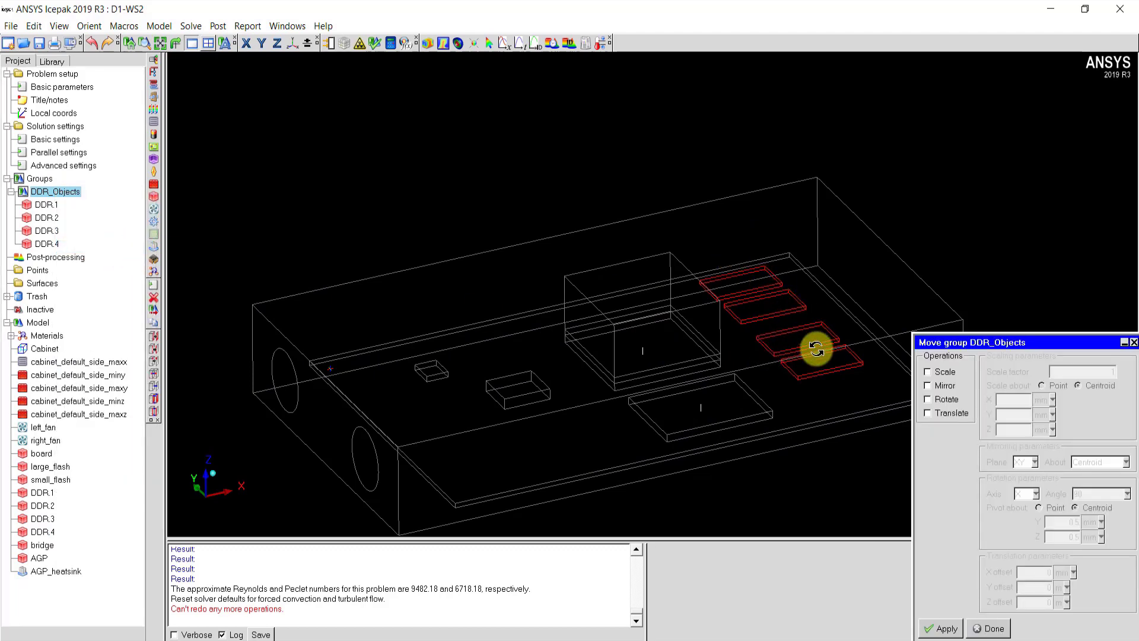
left_click(927, 413)
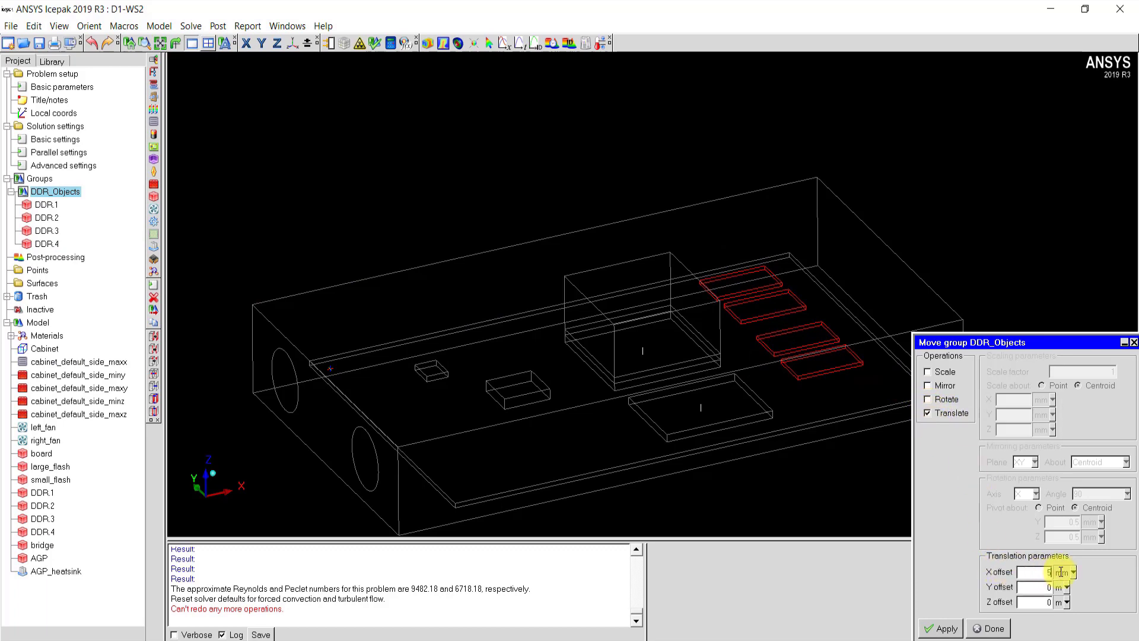
type("5")
left_click(946, 628)
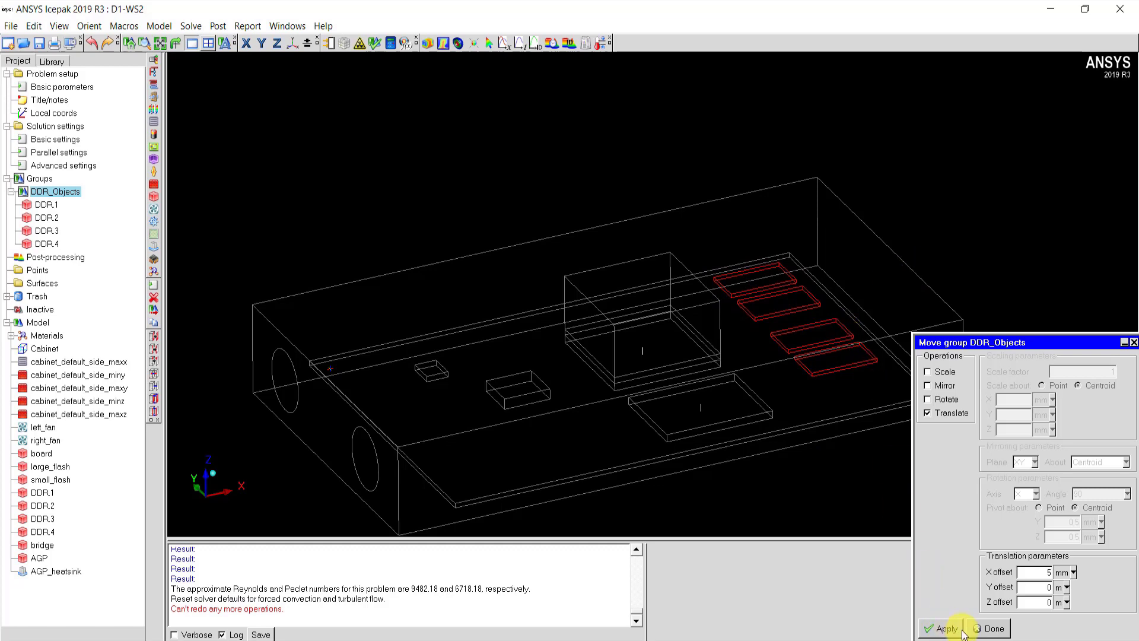
left_click(990, 628)
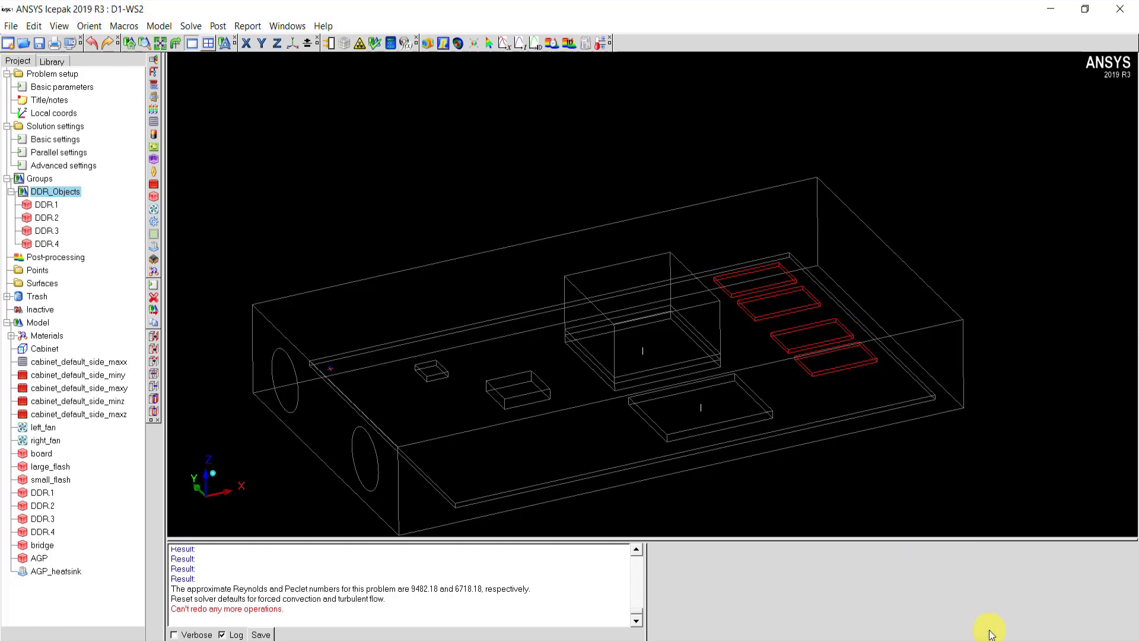
Delete the existing DDR_Objects group and reselect DDR.1 through DDR.4.
right_click(57, 194)
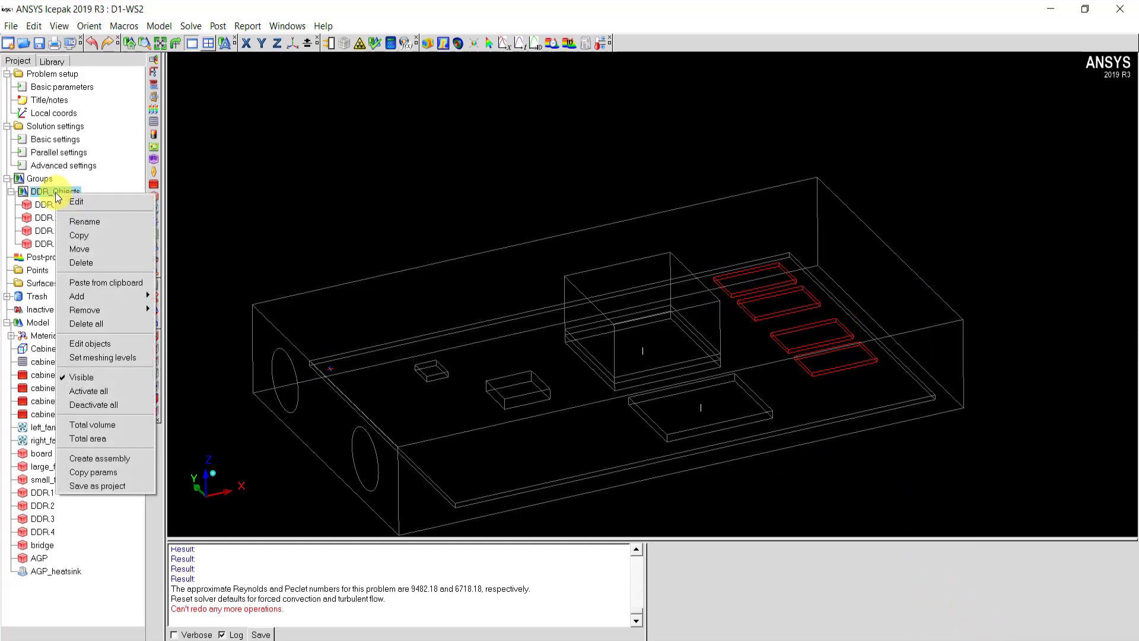
left_click(100, 265)
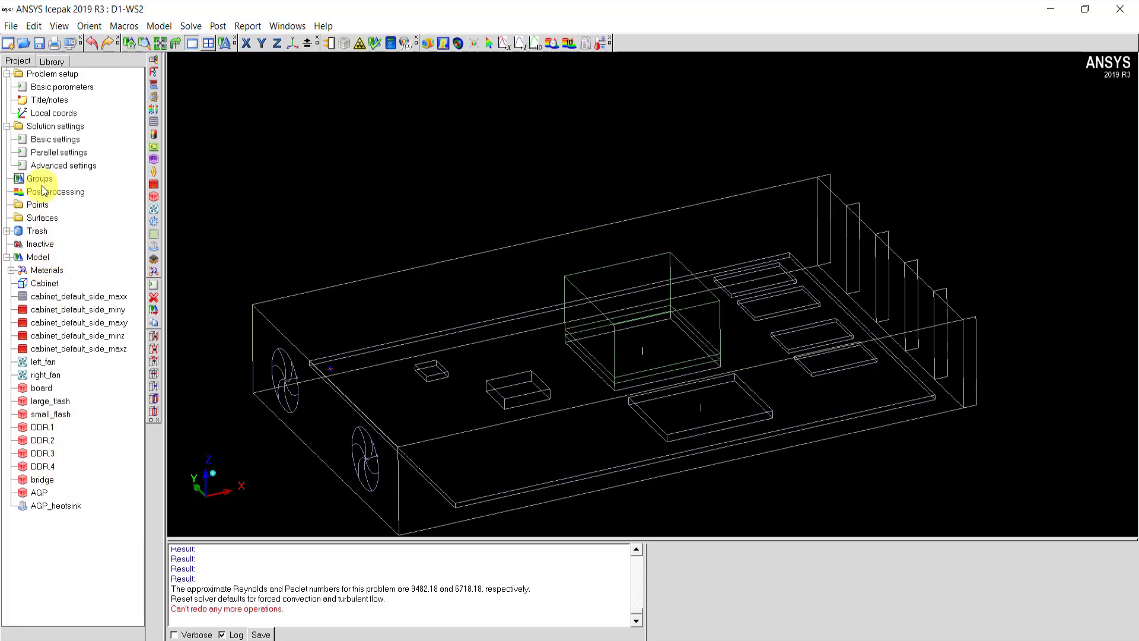
left_click(46, 428)
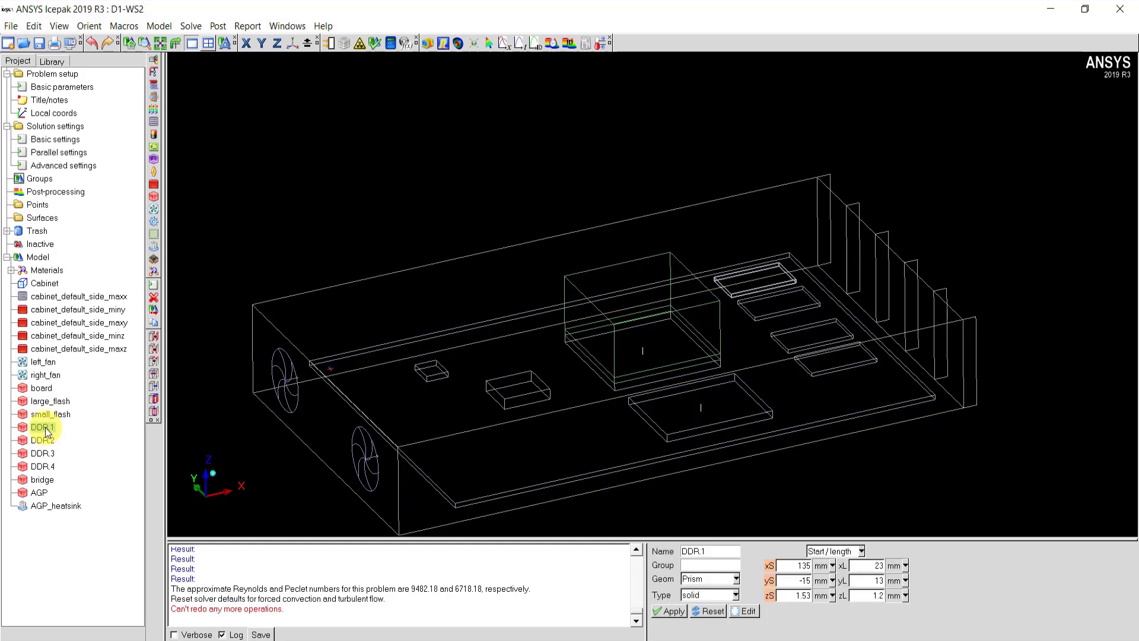
left_click(47, 468, "shift")
right_click(47, 469)
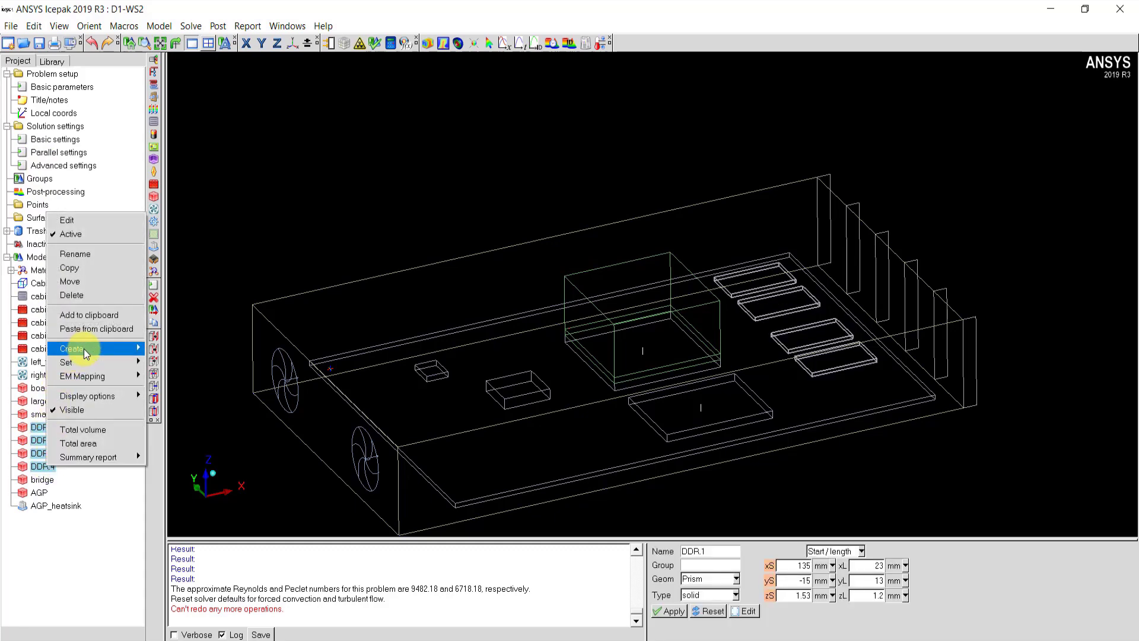
left_click(168, 362)
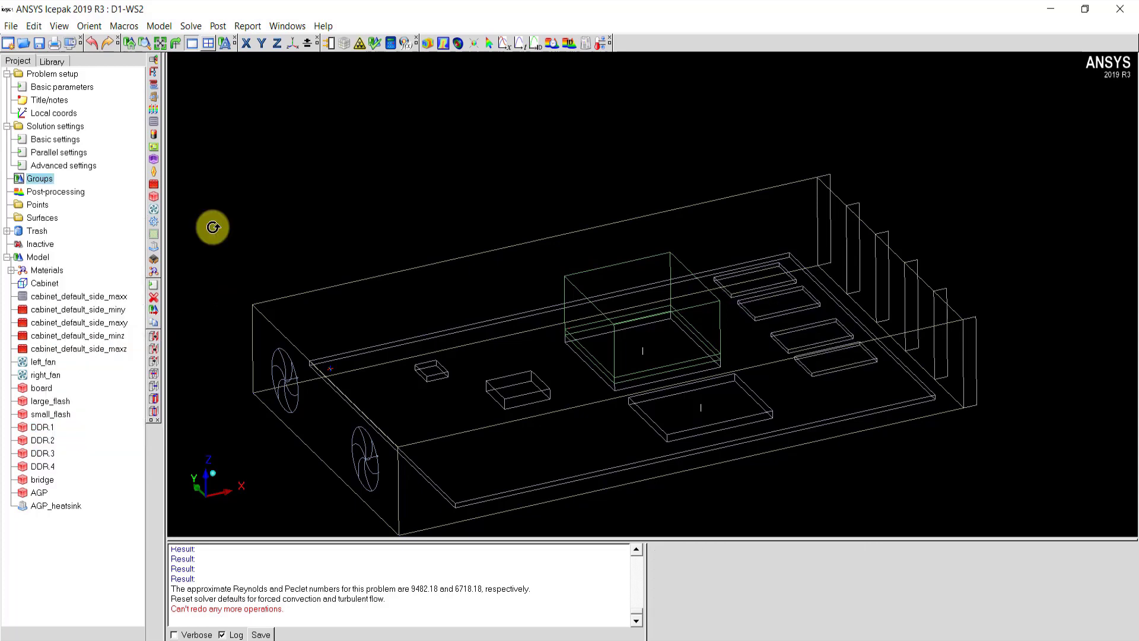
Create an empty DDR_Objects group under Groups and drag DDR.1–DDR.4 into it.
right_click(46, 186)
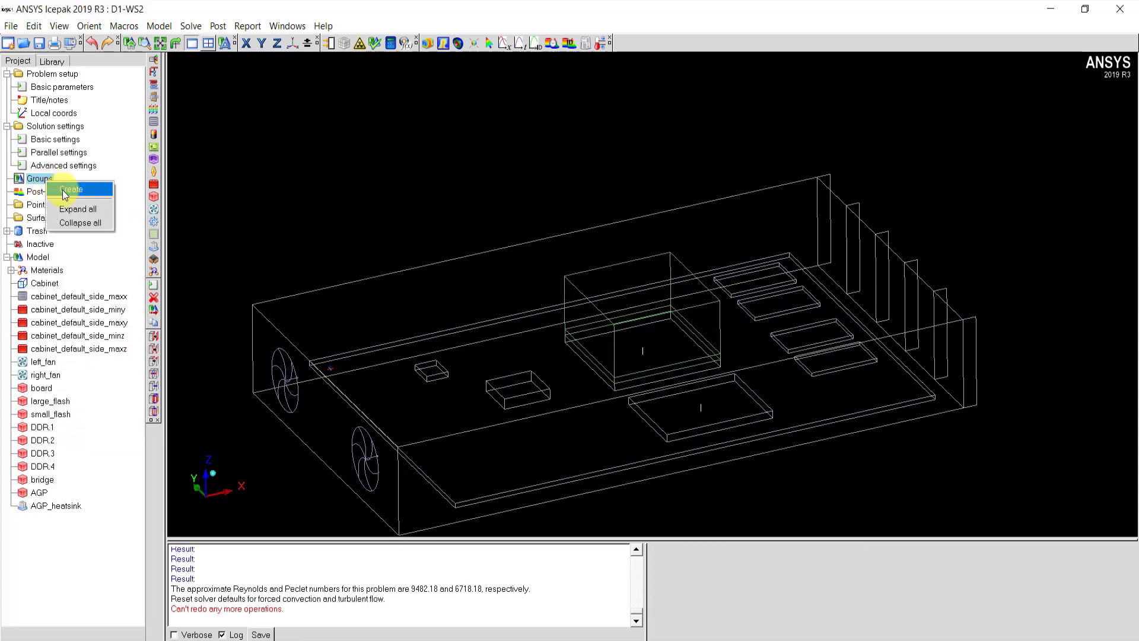
left_click(84, 190)
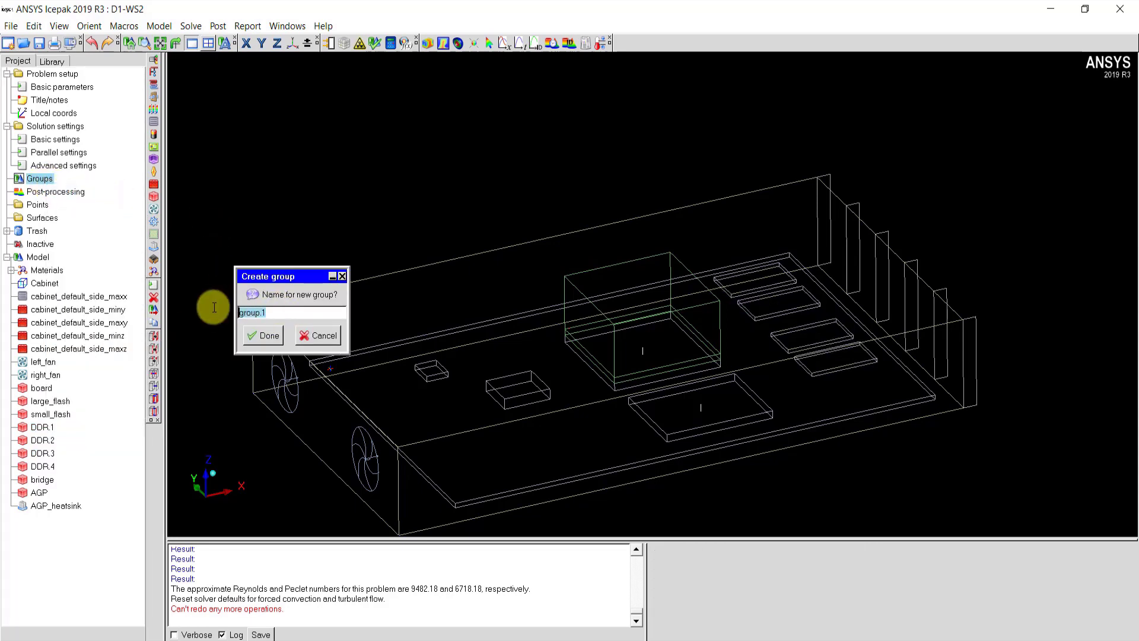
type("DDR_Objects")
key("Return")
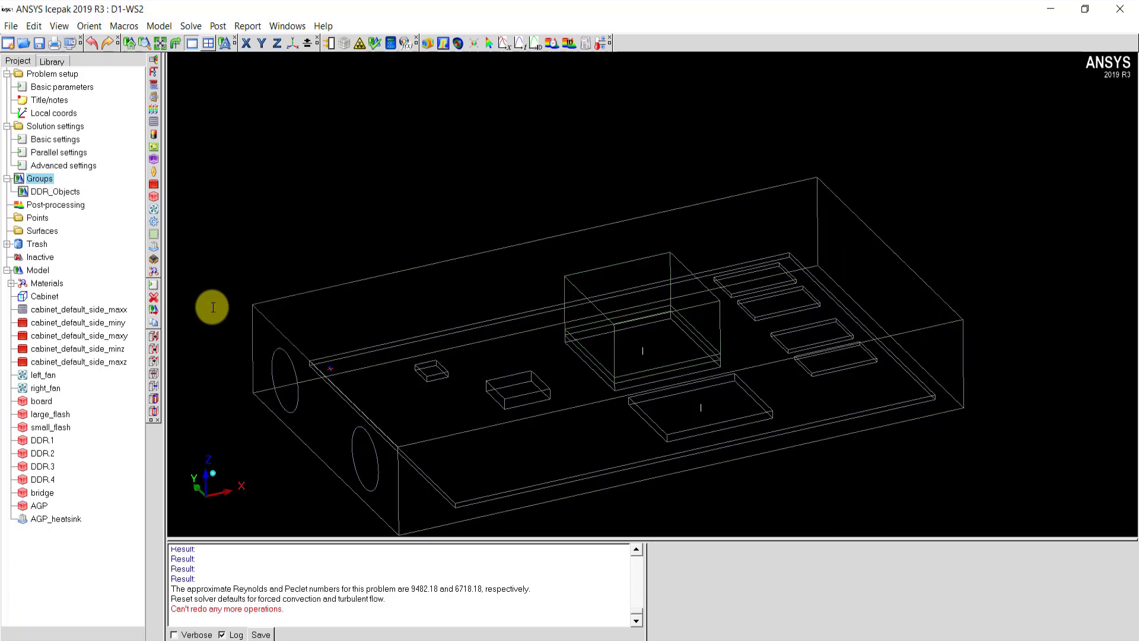
left_click(42, 440)
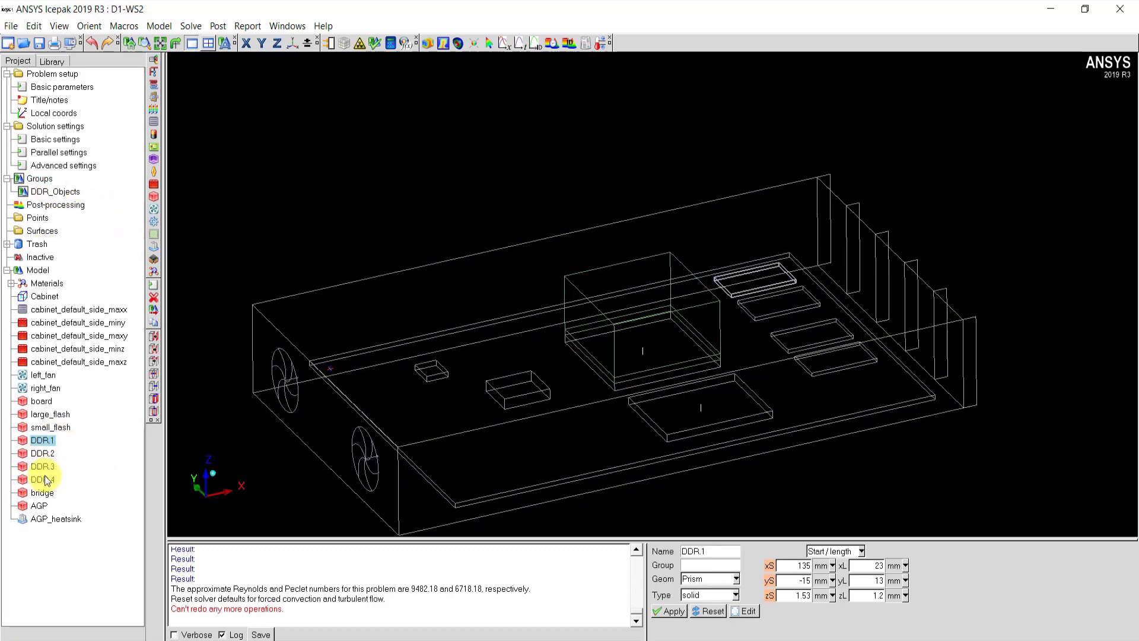
left_click(46, 480, "shift")
left_click_drag(44, 446, 58, 192)
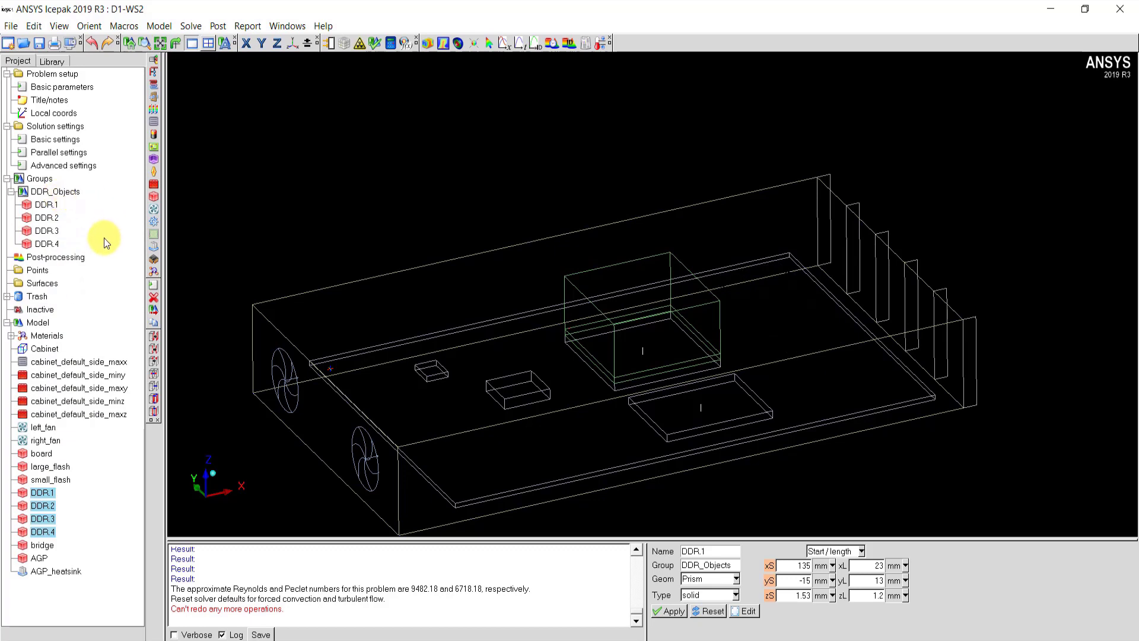
right_click(65, 192)
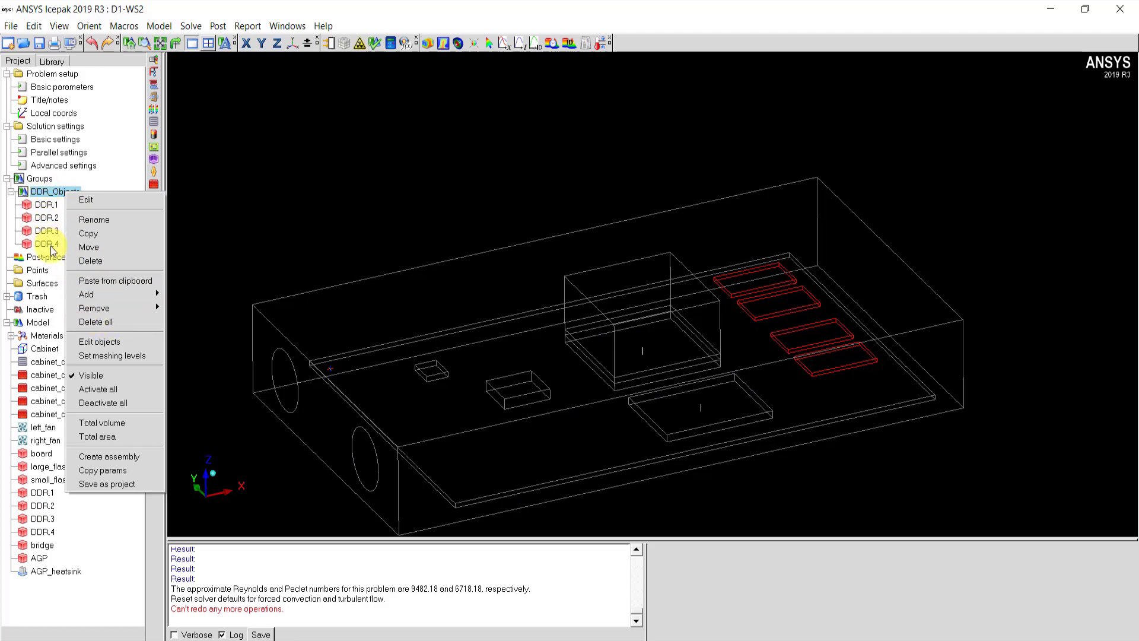
left_click(117, 322)
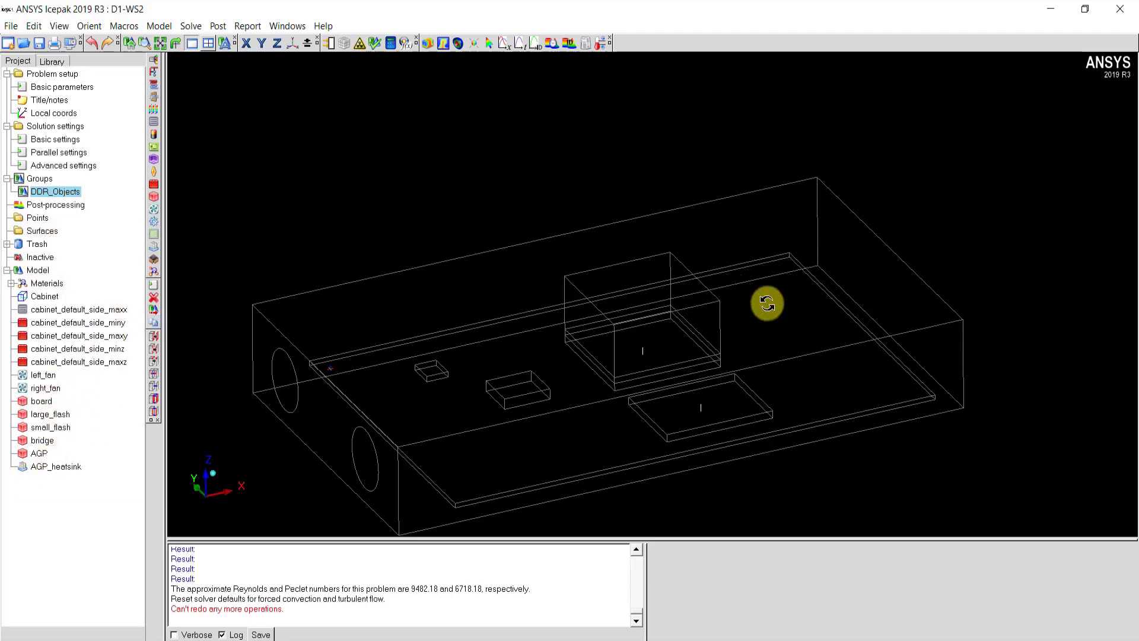
left_click(93, 44)
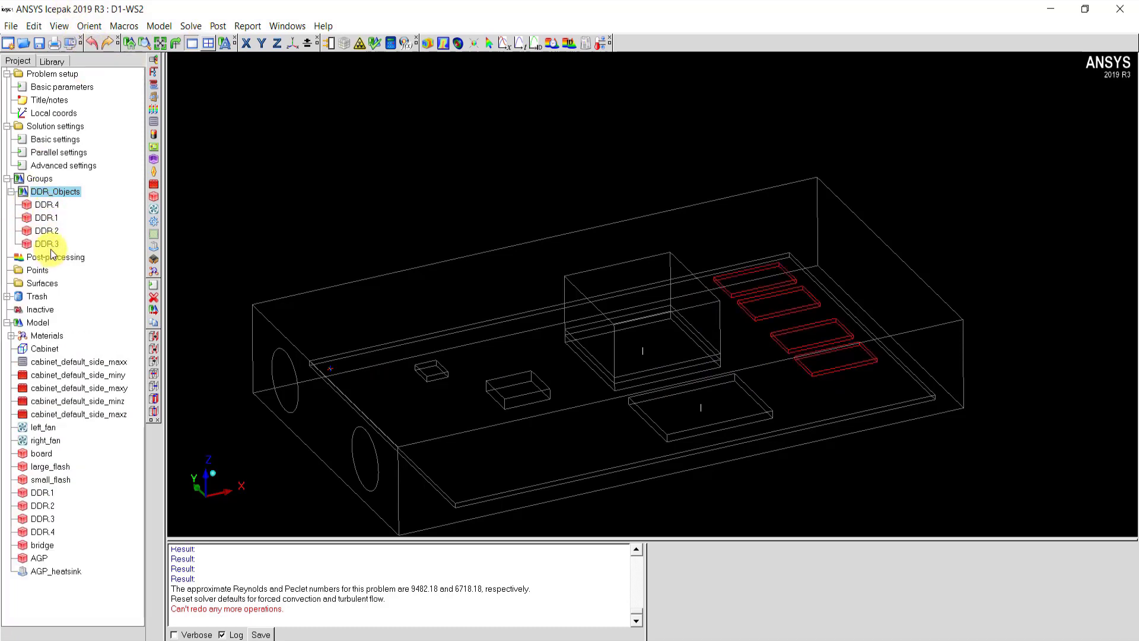
right_click(55, 193)
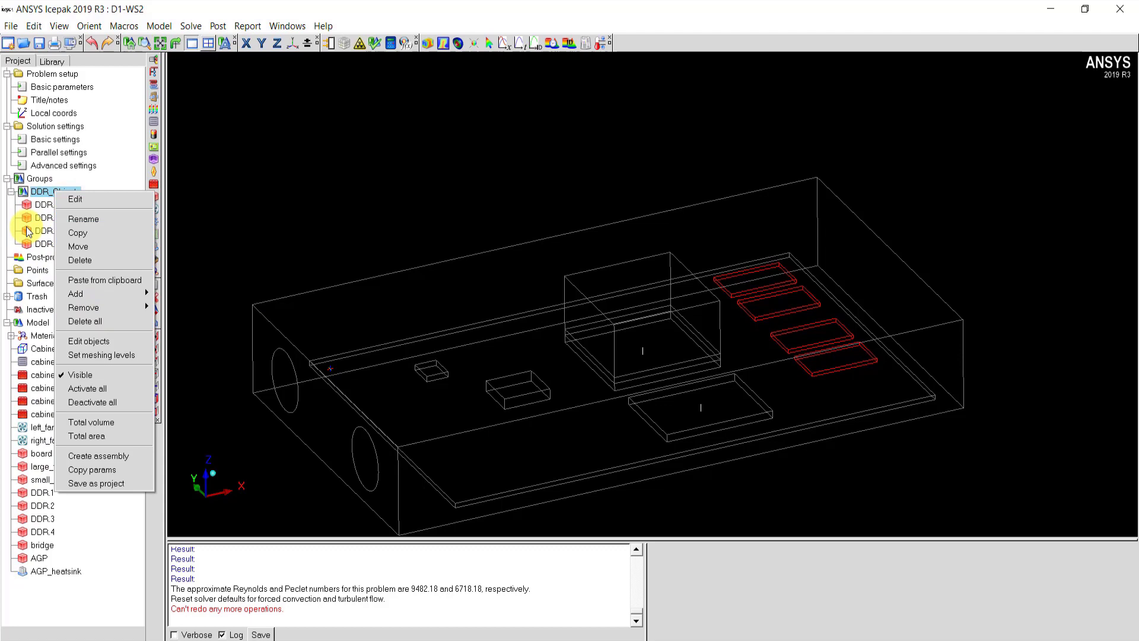
Edit the four DDR blocks together, previewing the block types before keeping Solid.
left_click(127, 341)
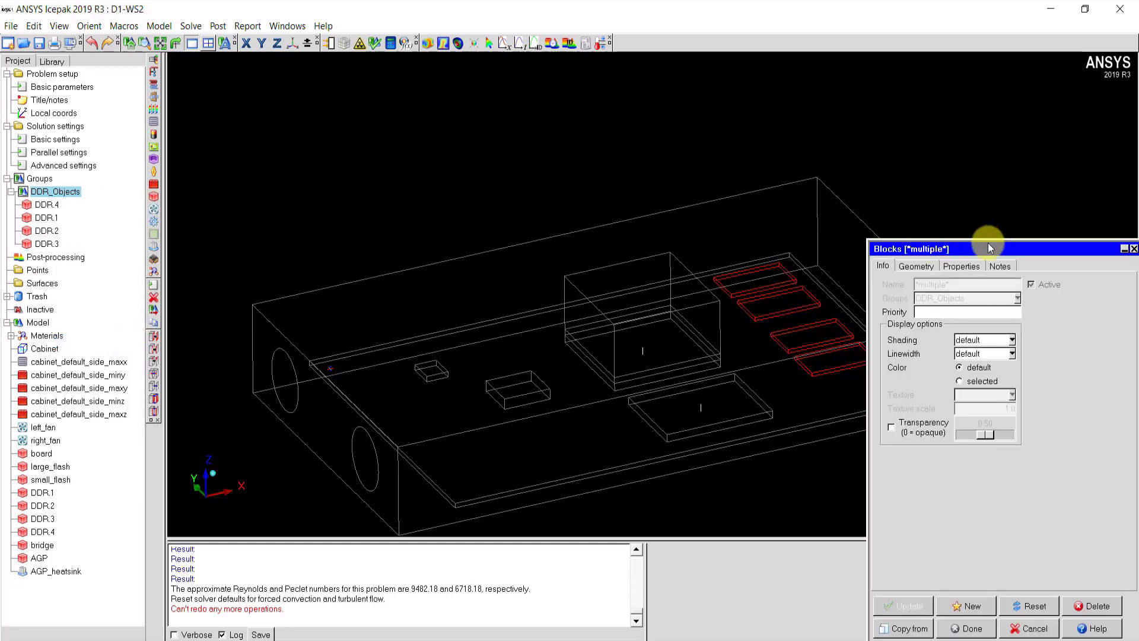
left_click_drag(987, 244, 667, 178)
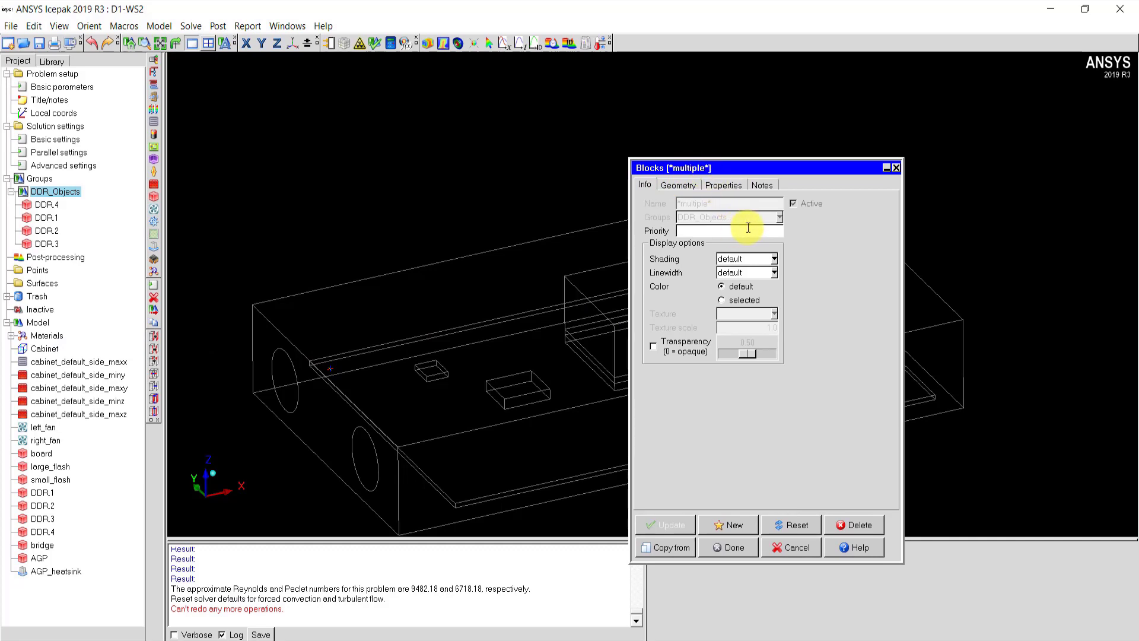
left_click(725, 186)
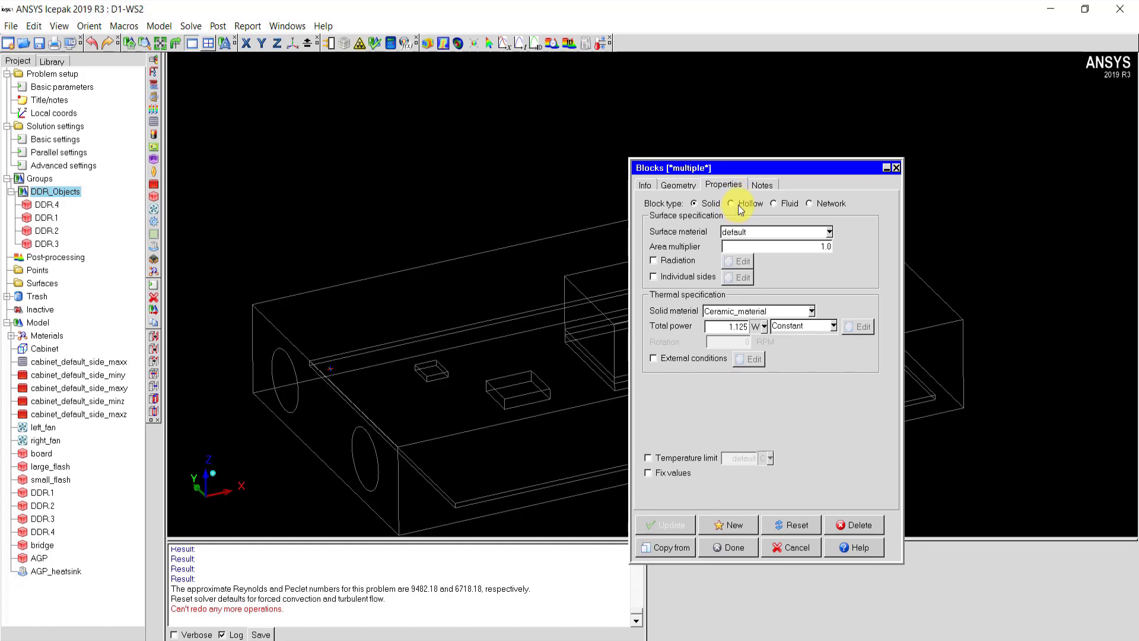
left_click(732, 203)
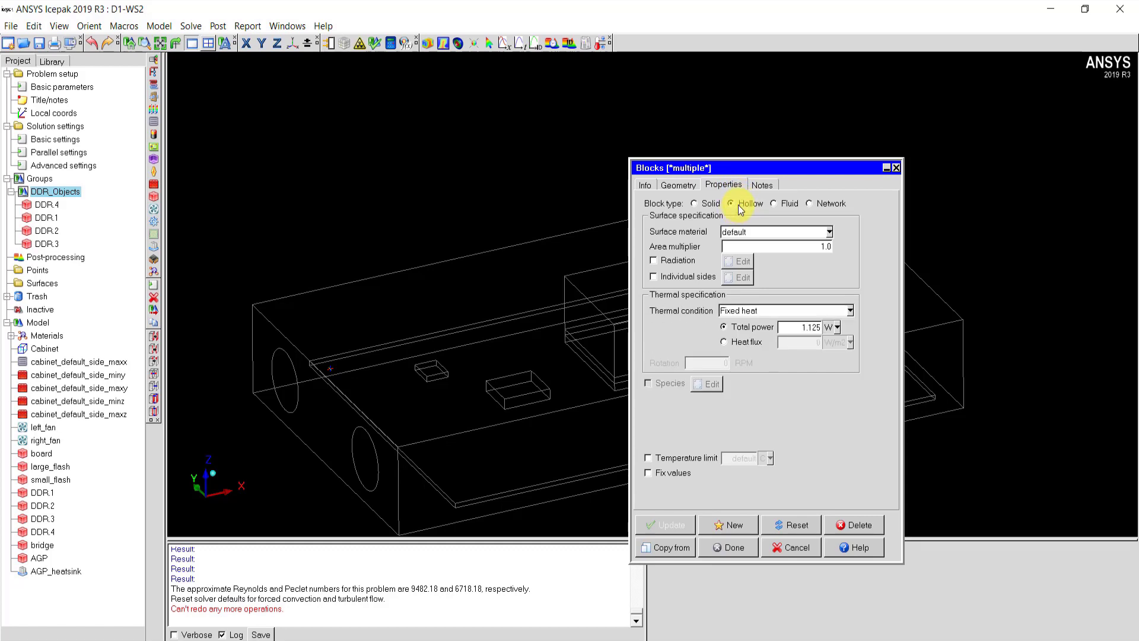
left_click(782, 205)
left_click(808, 204)
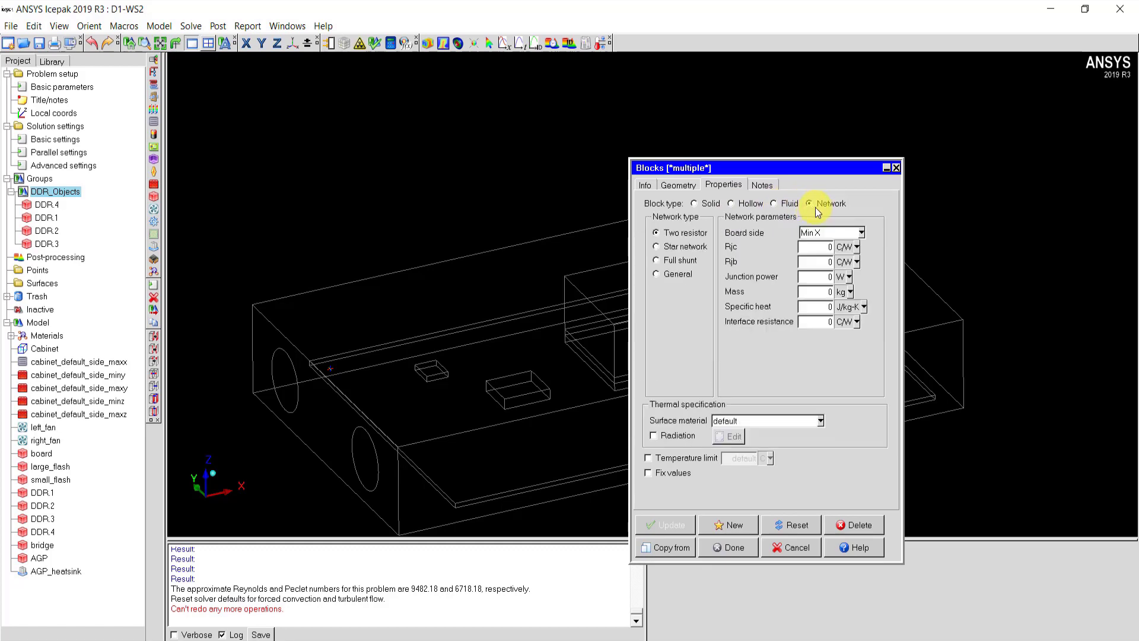
left_click(706, 204)
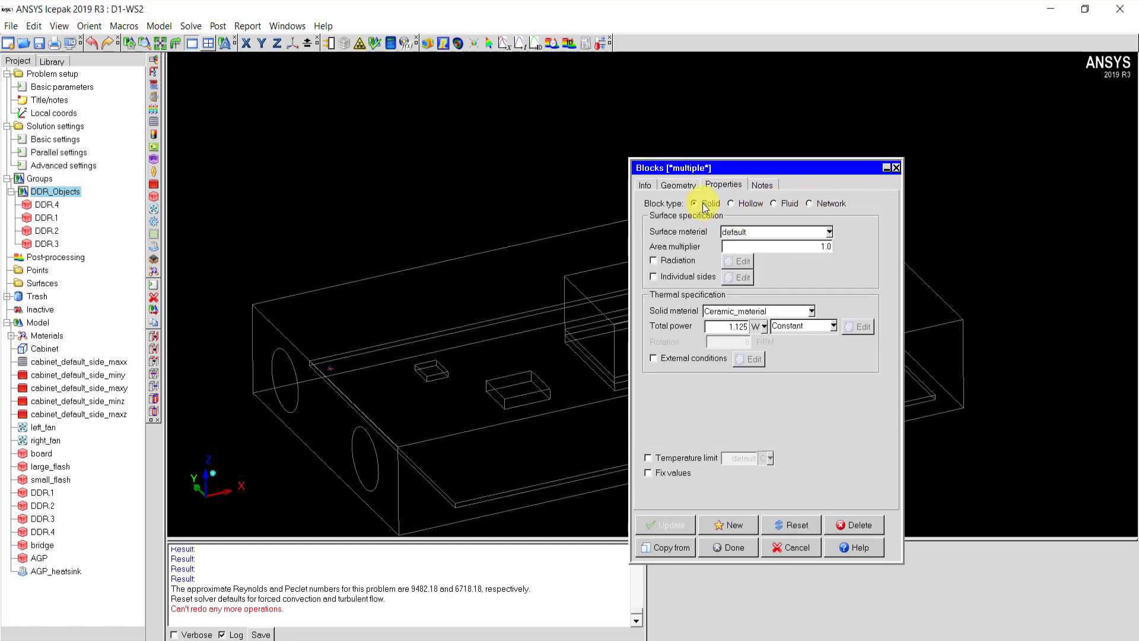
Set the blocks' solid material to Si-Typical and change total power from 1.125 to 2 W.
left_click(782, 312)
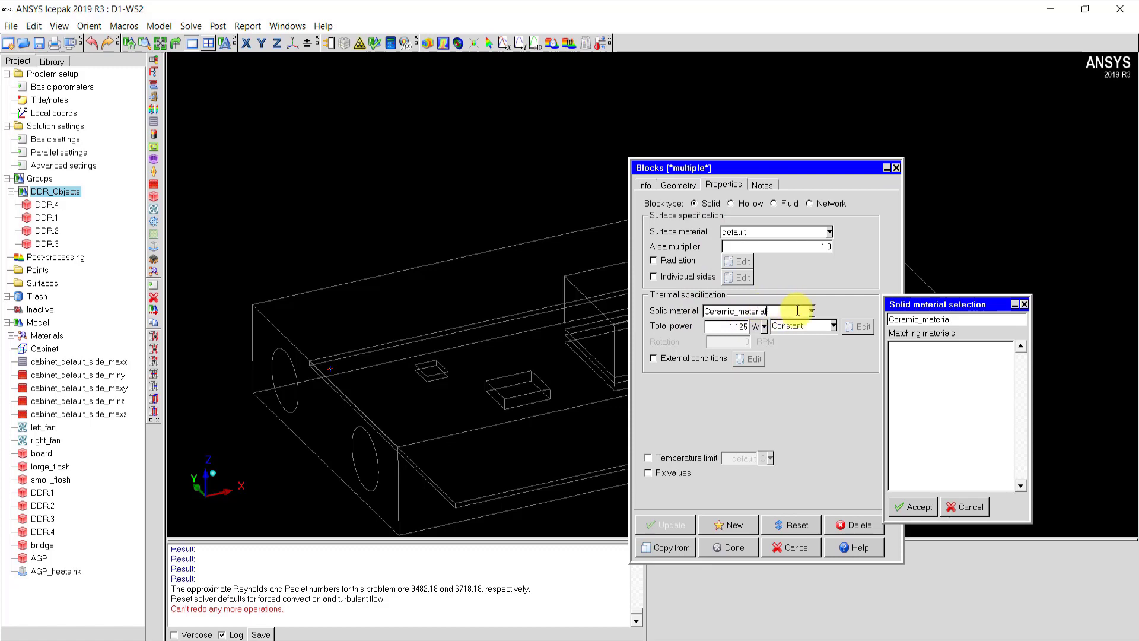
left_click(982, 321)
double_click(982, 321)
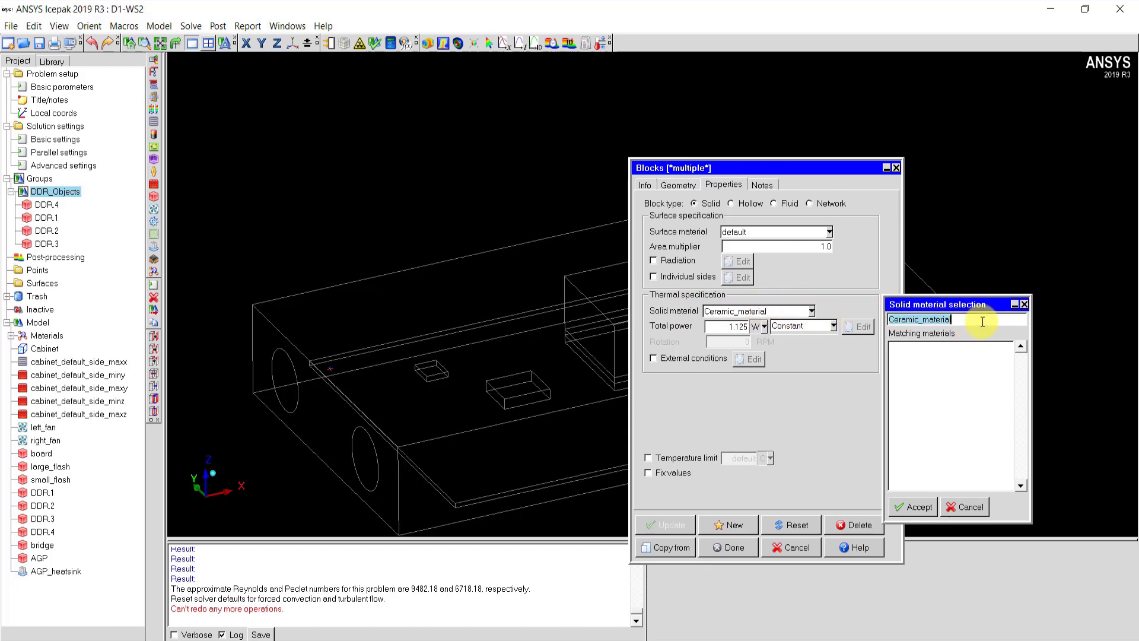
type("Si")
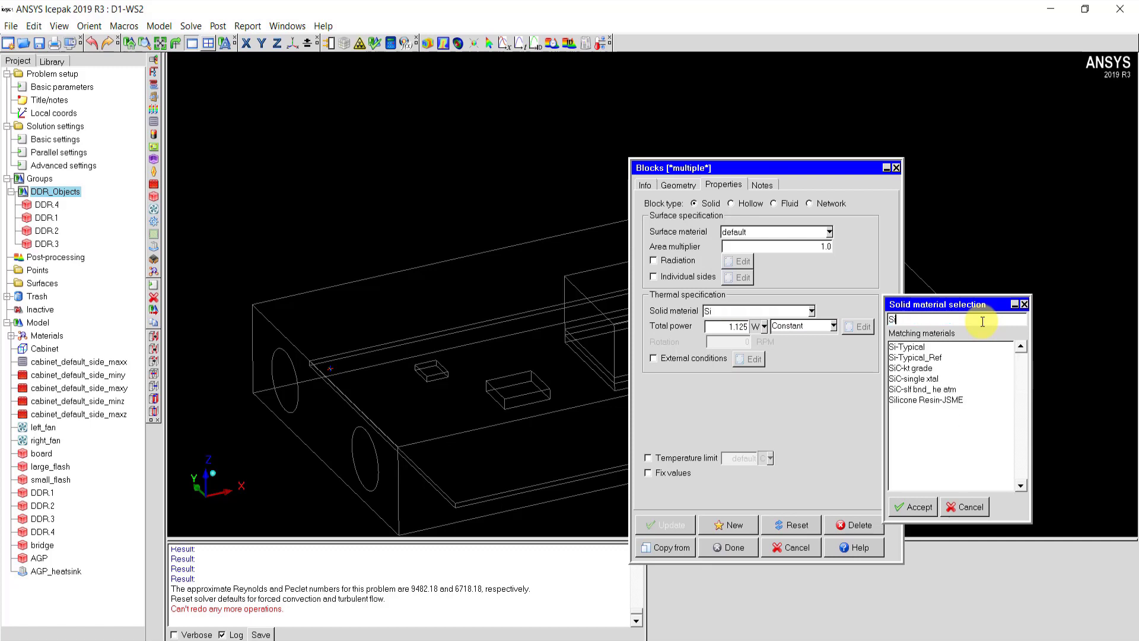
left_click(937, 346)
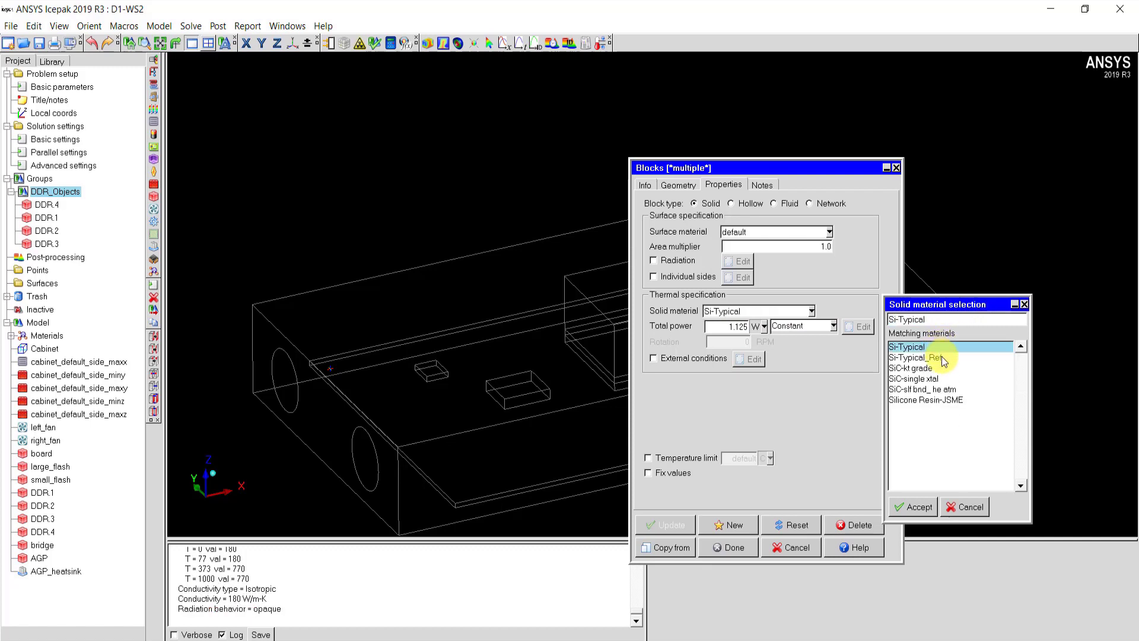
left_click(922, 507)
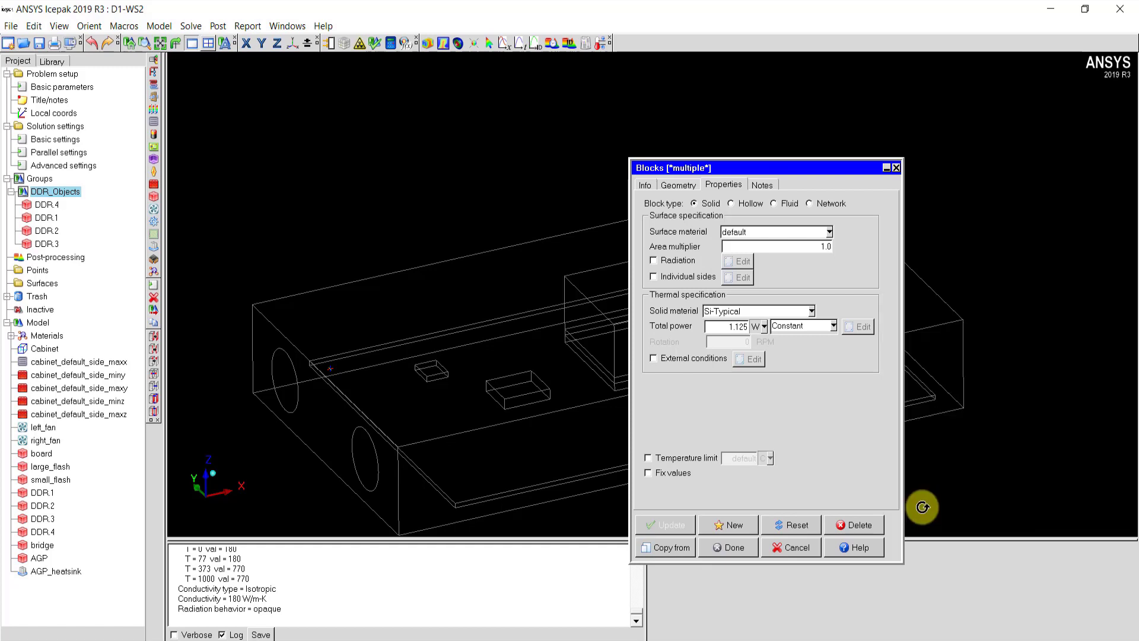
left_click_drag(721, 326, 767, 337)
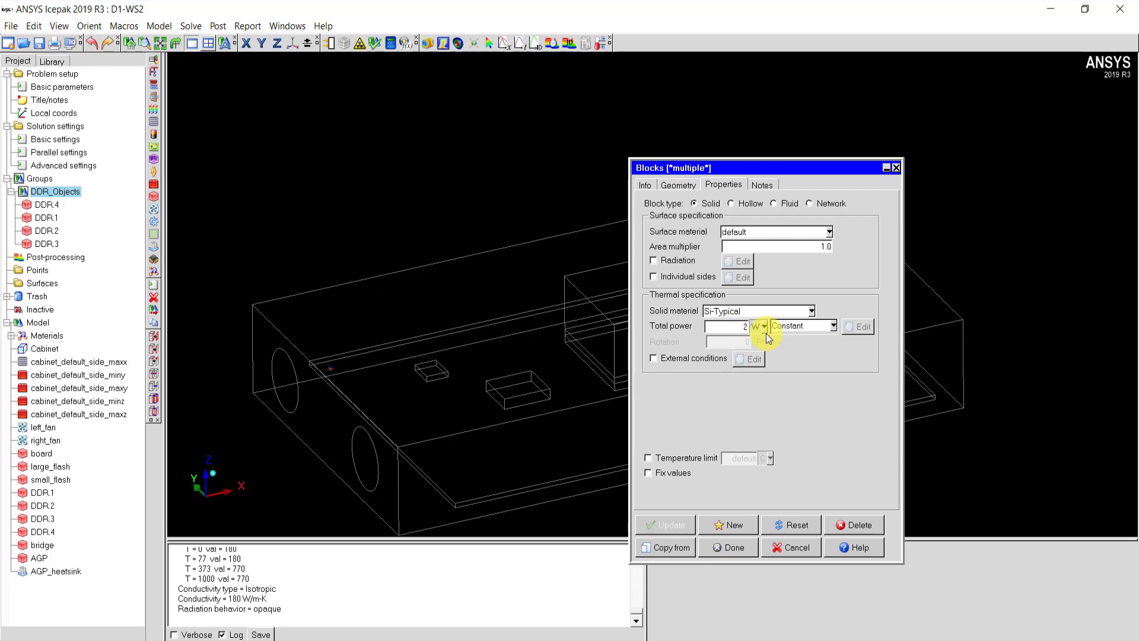
double_click(743, 326)
Apply the shared block edits and open DDR.3 to verify Si-Typical and 2 W.
left_click(717, 547)
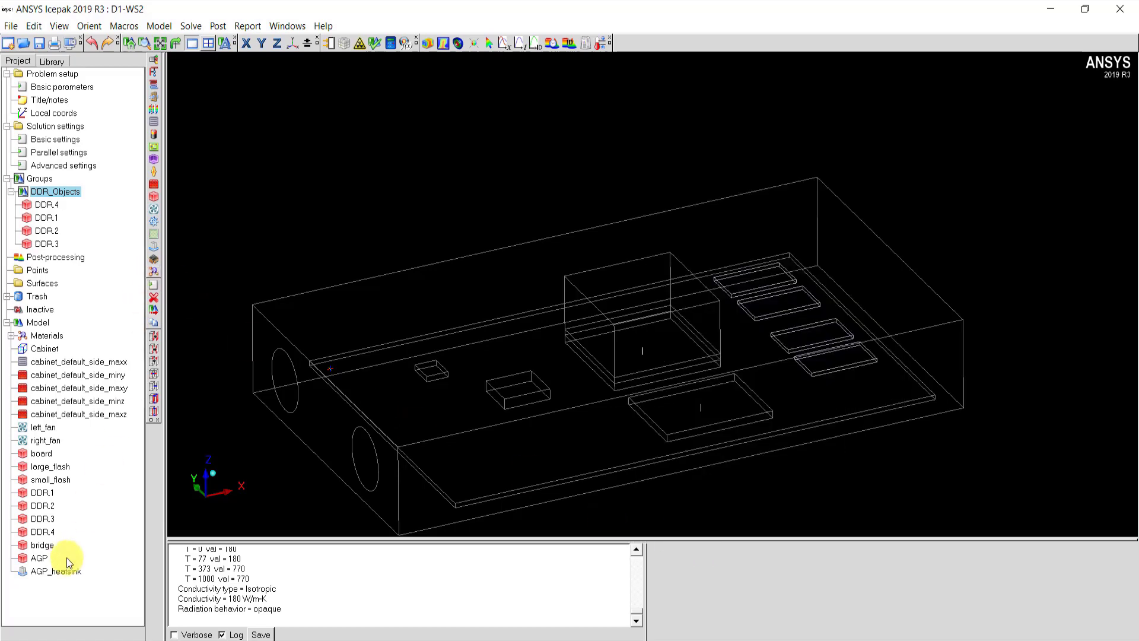
double_click(46, 522)
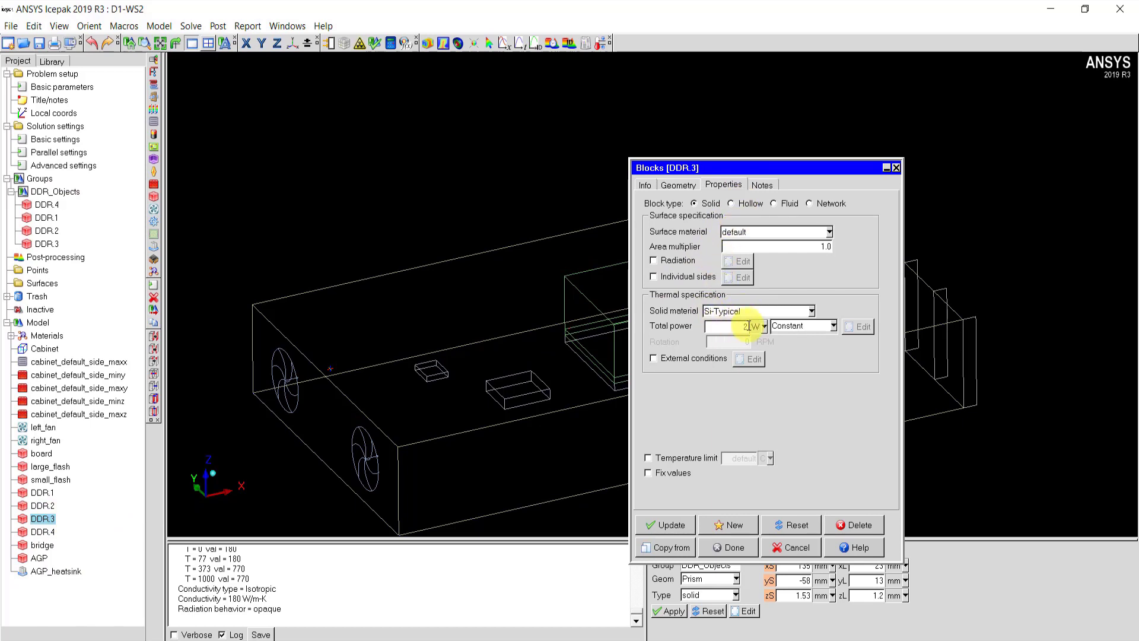
Close DDR.3's editor and enter a maximum meshing level of 1 for DDR_Objects.
left_click(734, 544)
left_click(75, 194)
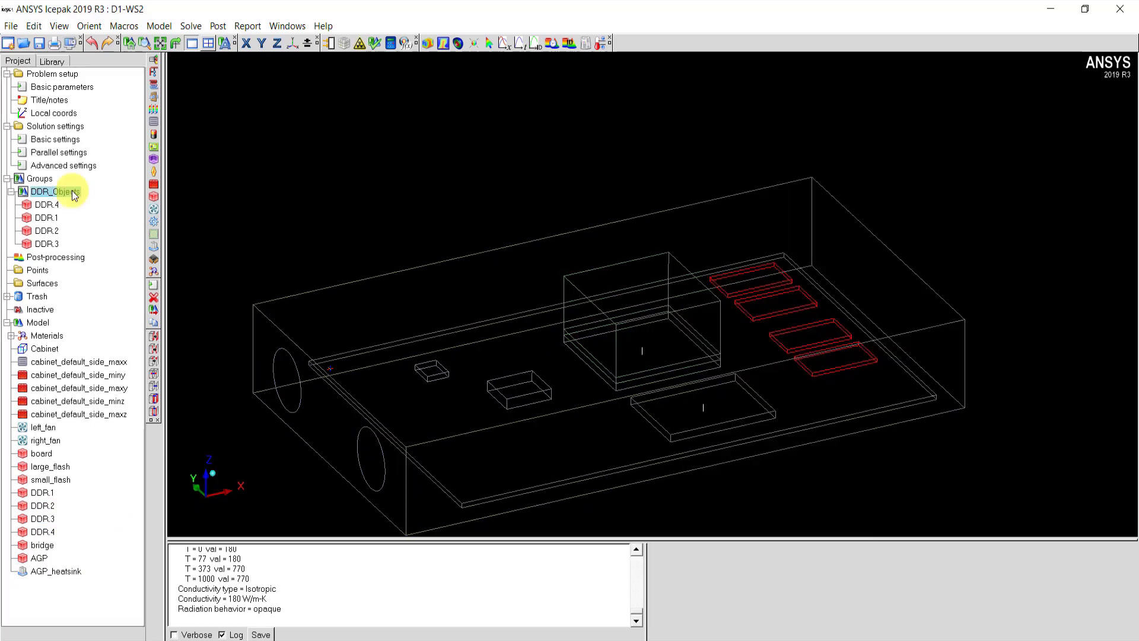
right_click(74, 196)
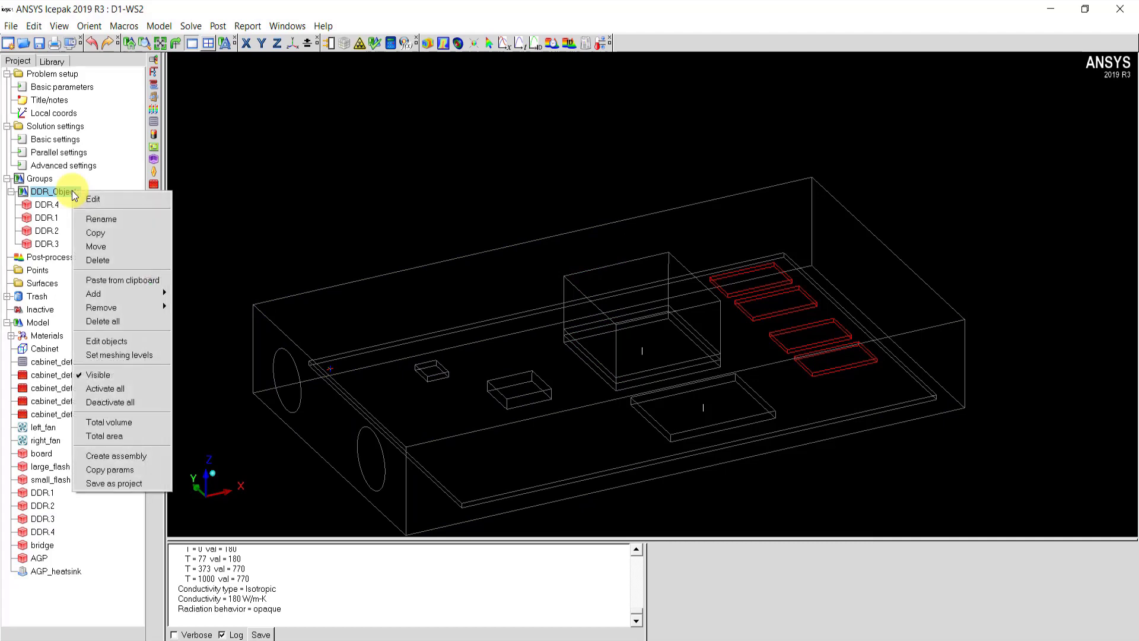
left_click(135, 356)
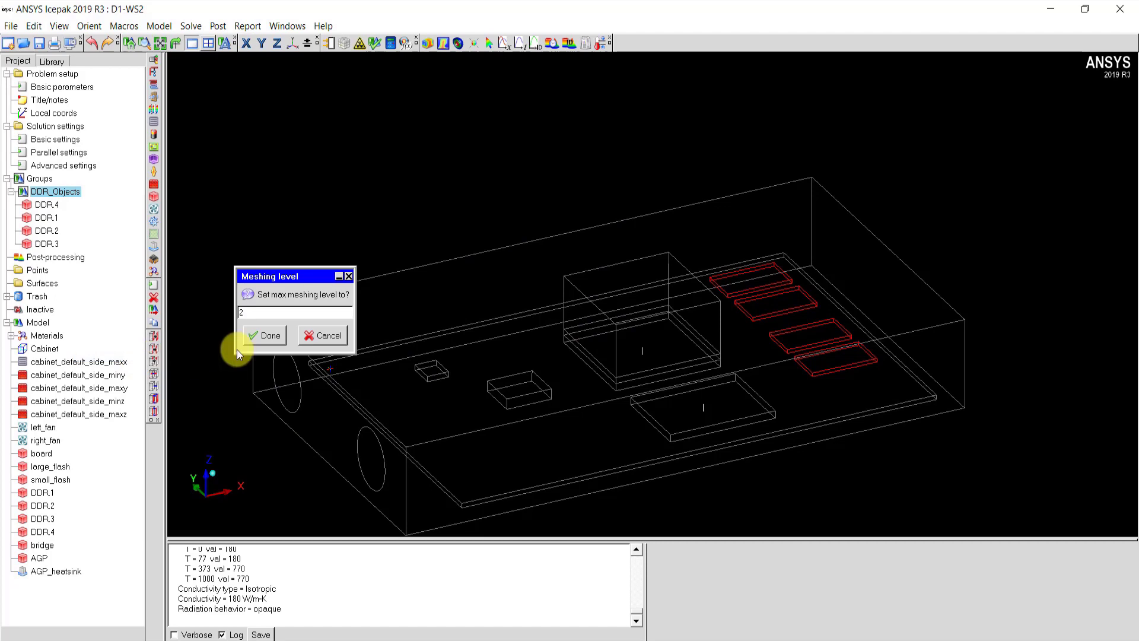
double_click(245, 312)
type("3")
key("BackSpace")
type("1")
Confirm meshing level 1, then group left_fan and right_fan as Fan_objects.
left_click(272, 335)
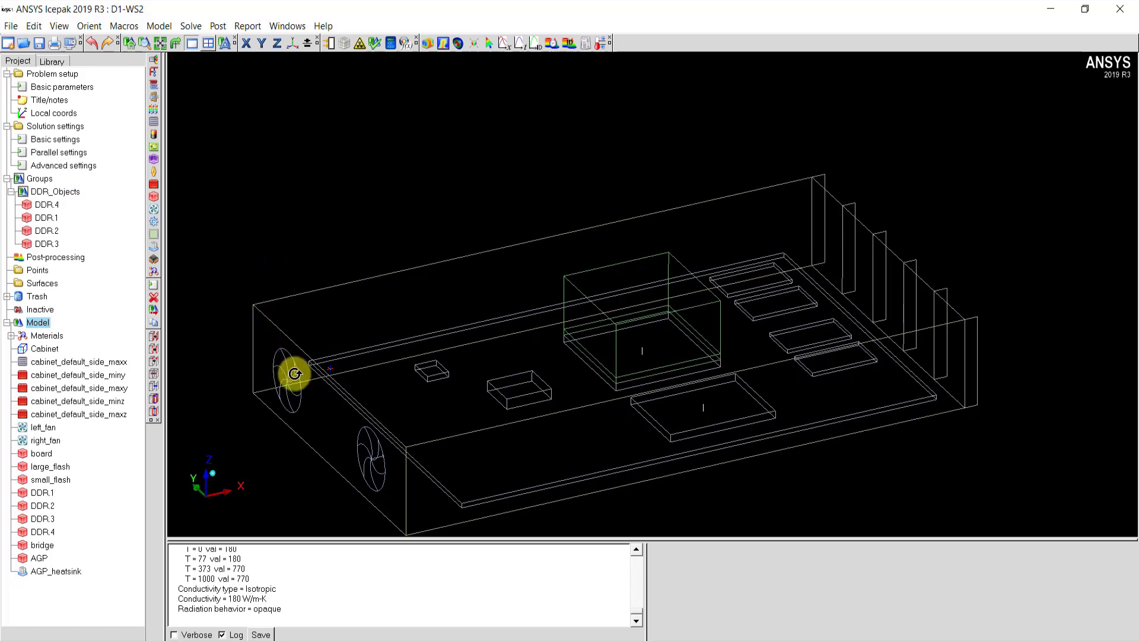
left_click(43, 427)
left_click(50, 441, "ctrl")
right_click(50, 441)
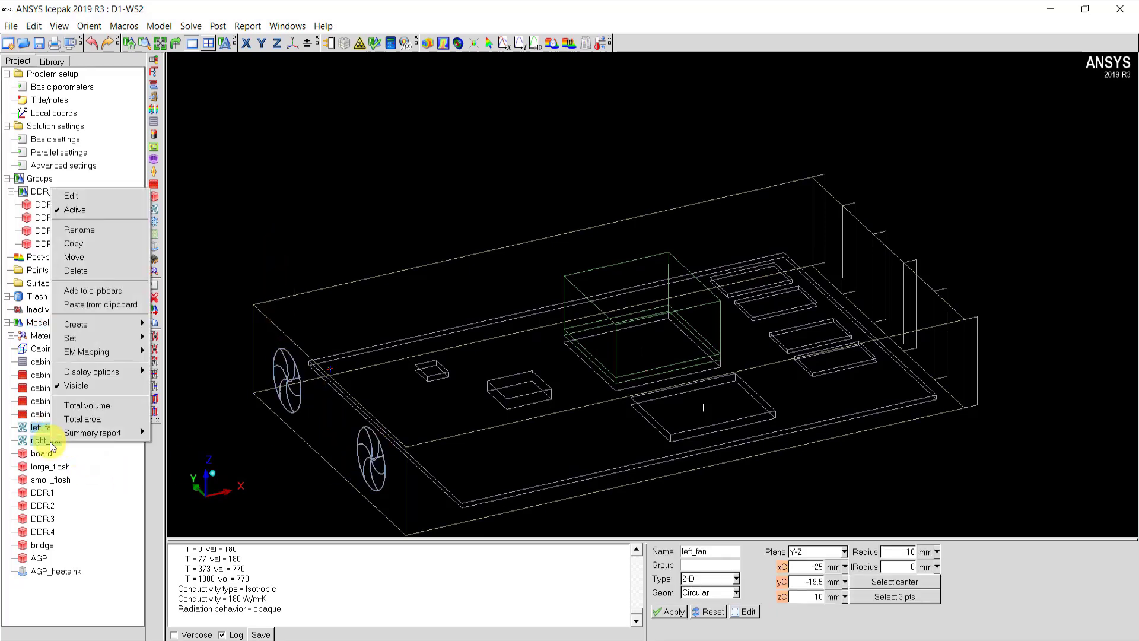
mouse_move(101, 330)
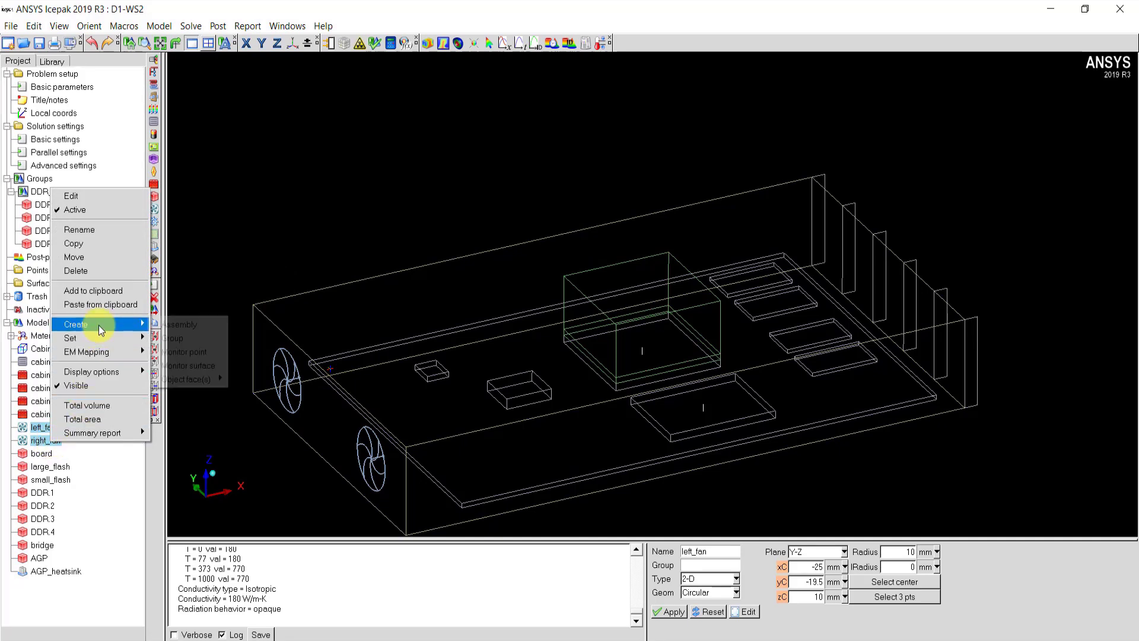
left_click(191, 339)
left_click_drag(273, 313, 224, 312)
type("Fan")
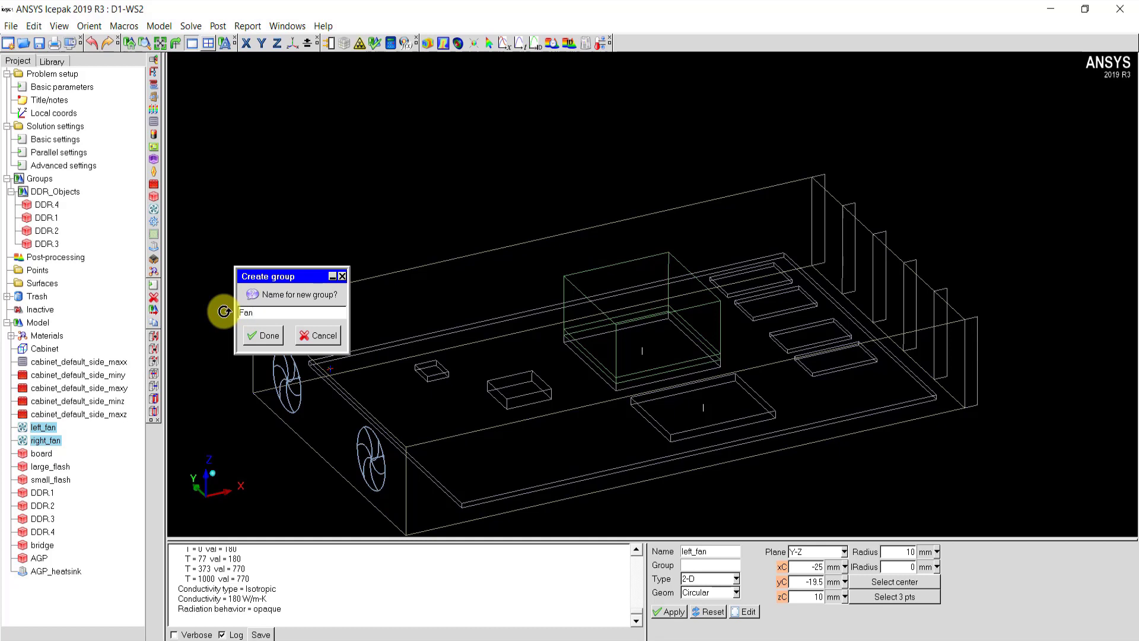
type("_objects")
left_click(258, 336)
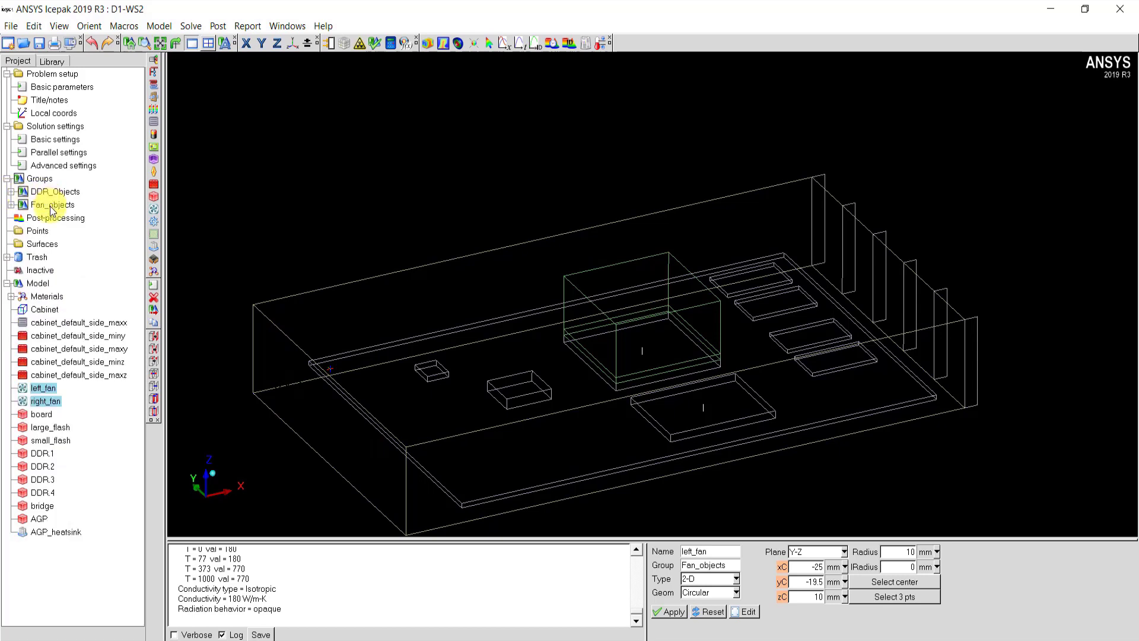
double_click(51, 205)
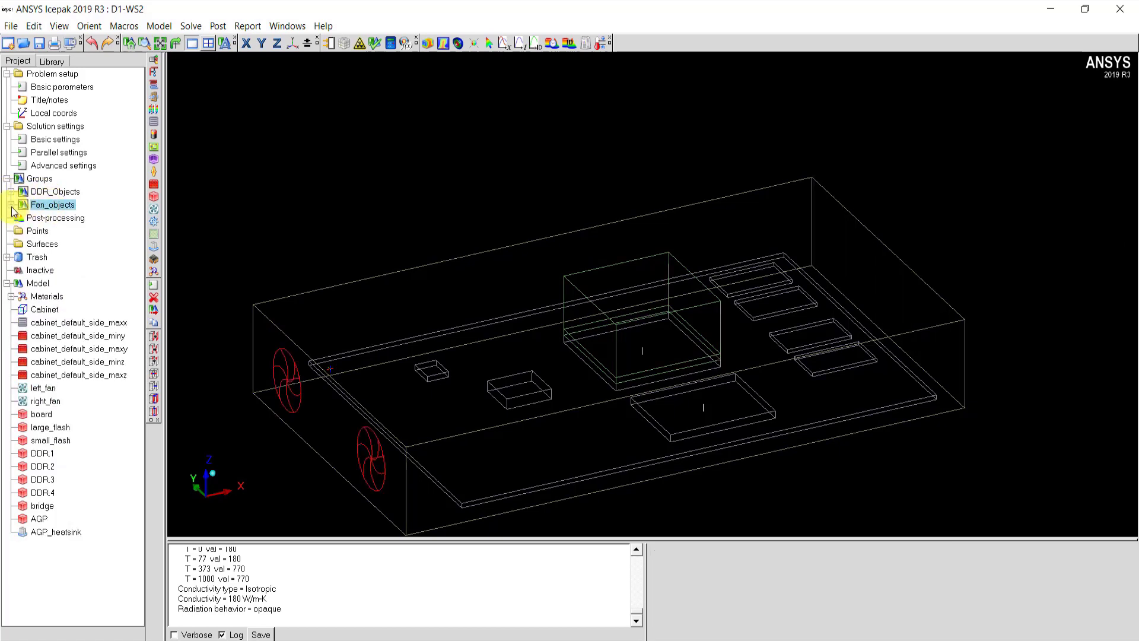
right_click(54, 208)
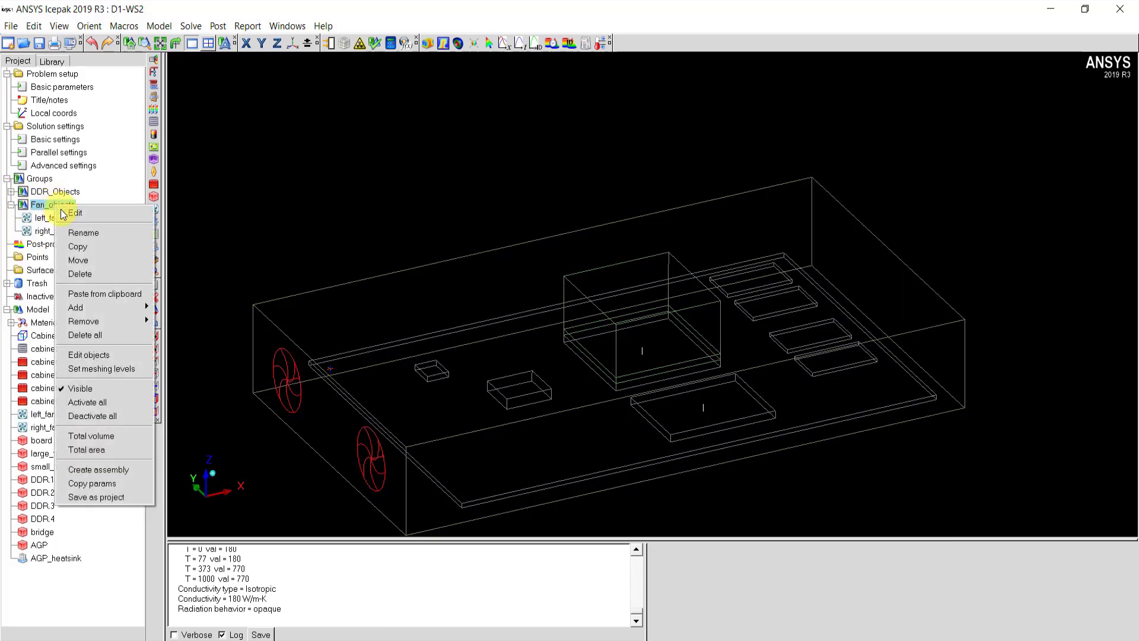
left_click(110, 392)
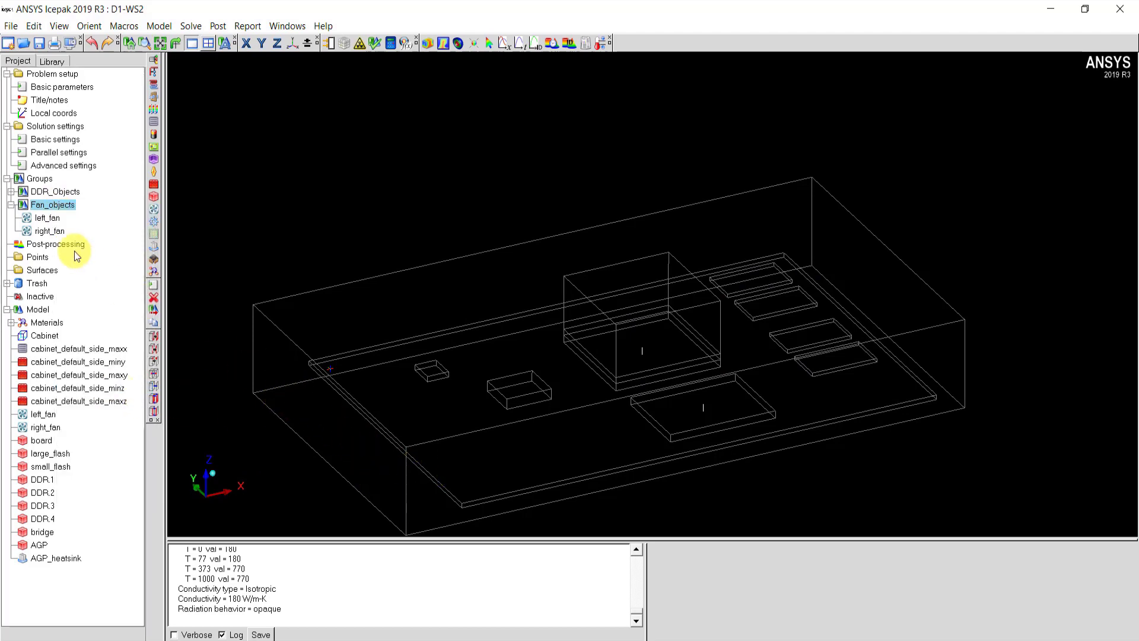
right_click(43, 209)
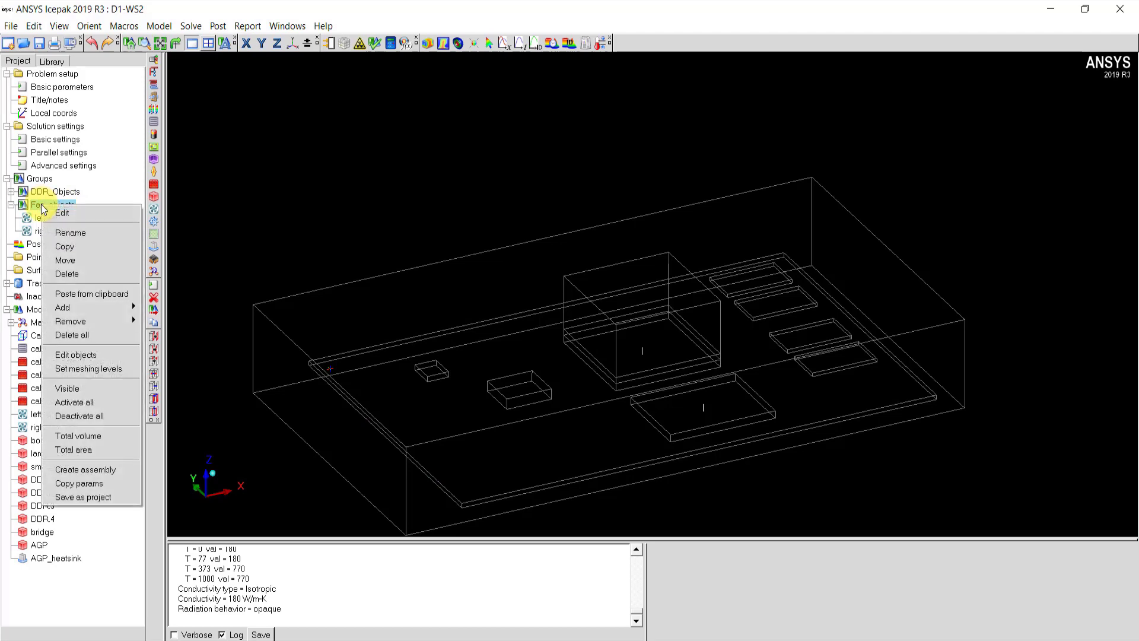
left_click(99, 389)
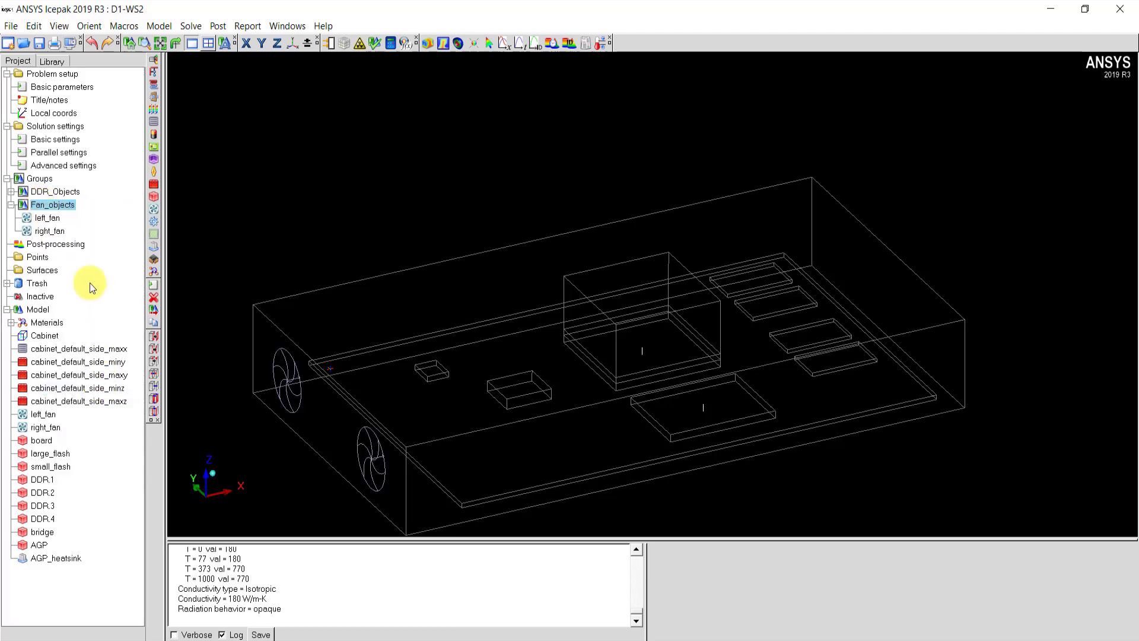
right_click(59, 205)
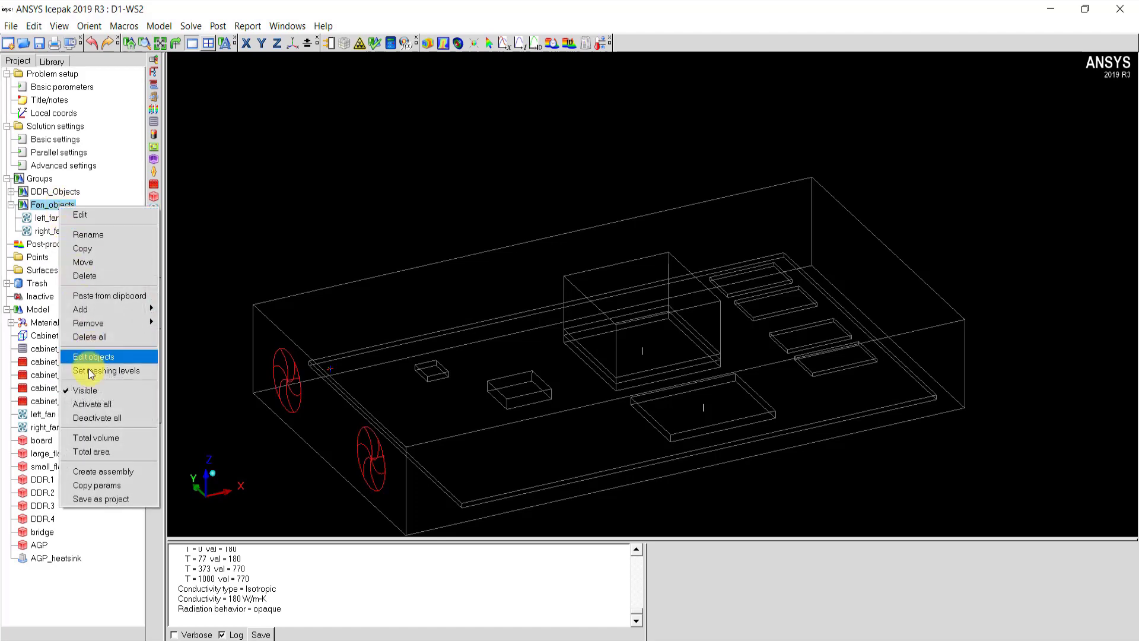
left_click(112, 419)
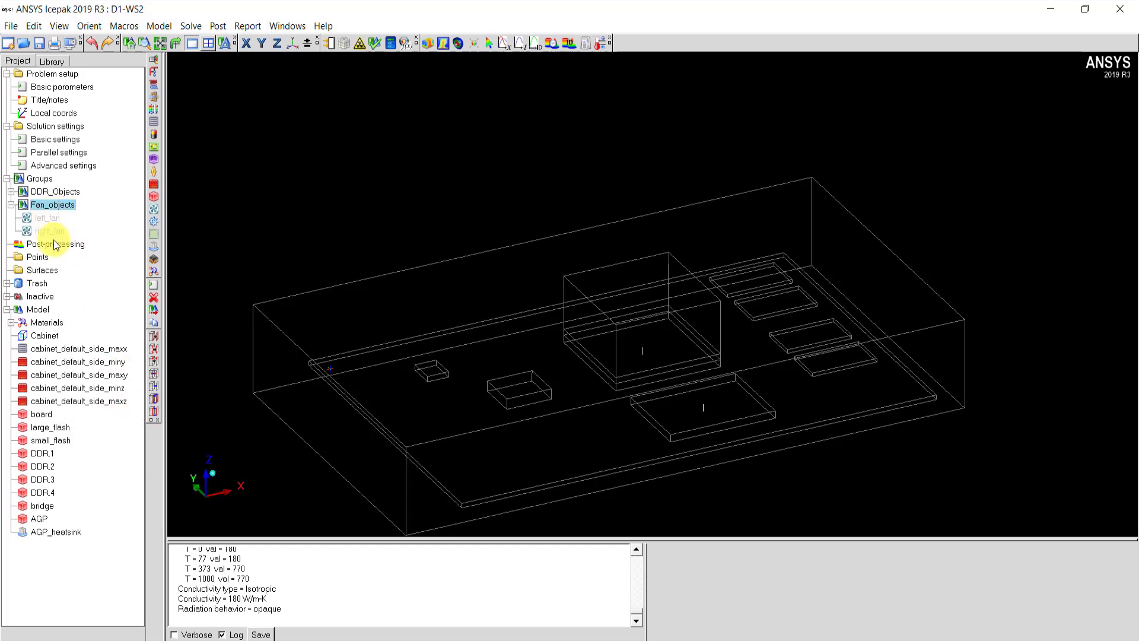
left_click(7, 296)
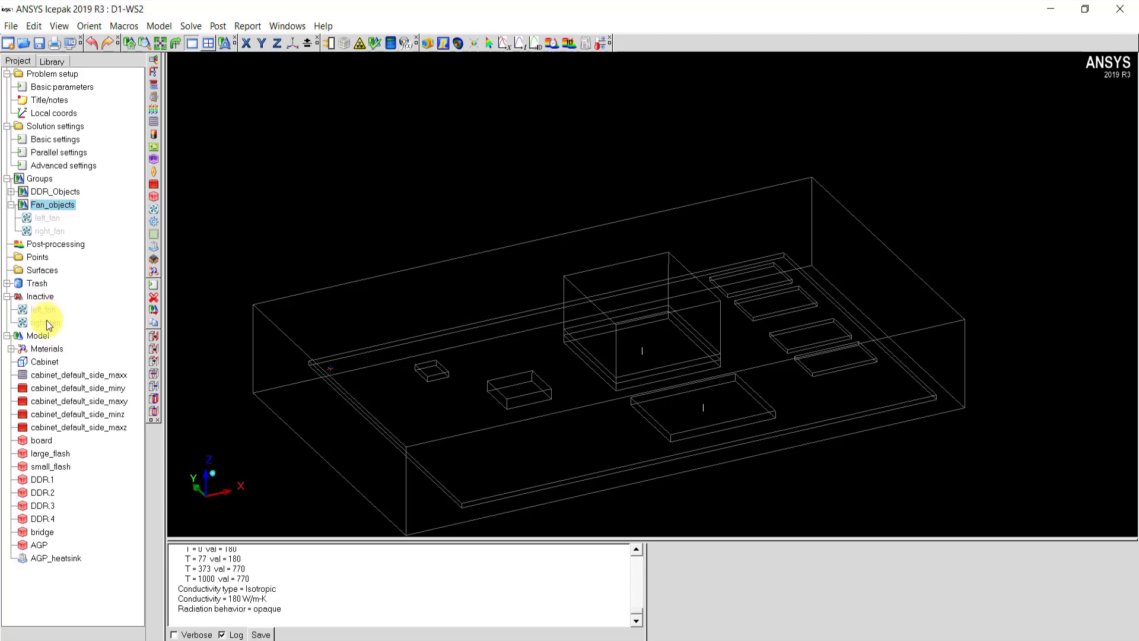
left_click(7, 296)
right_click(42, 206)
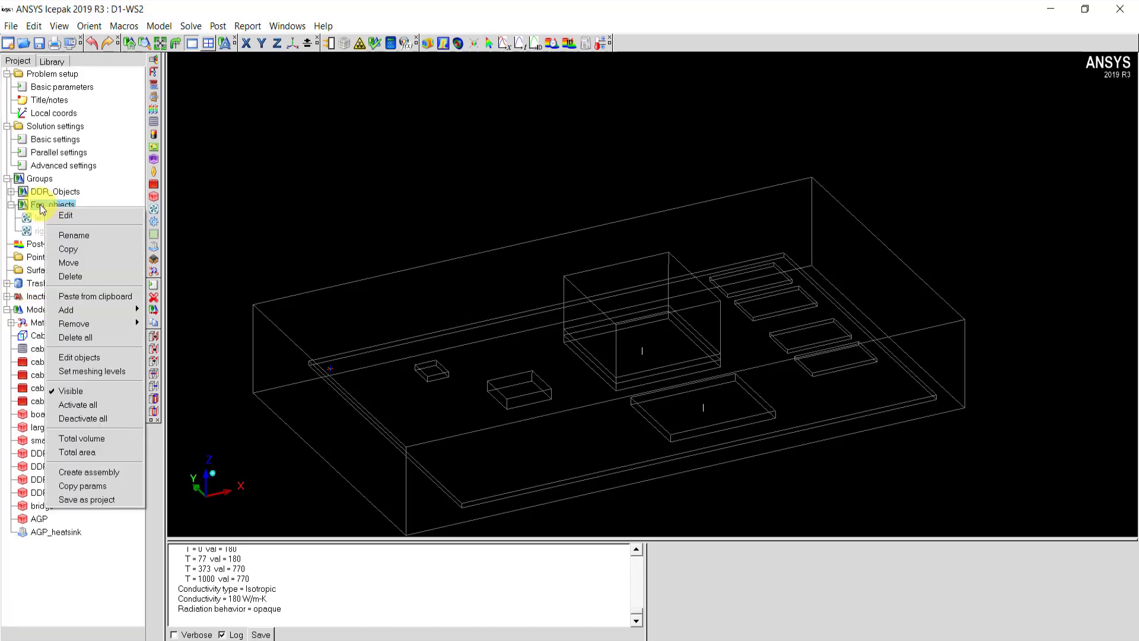
left_click(84, 406)
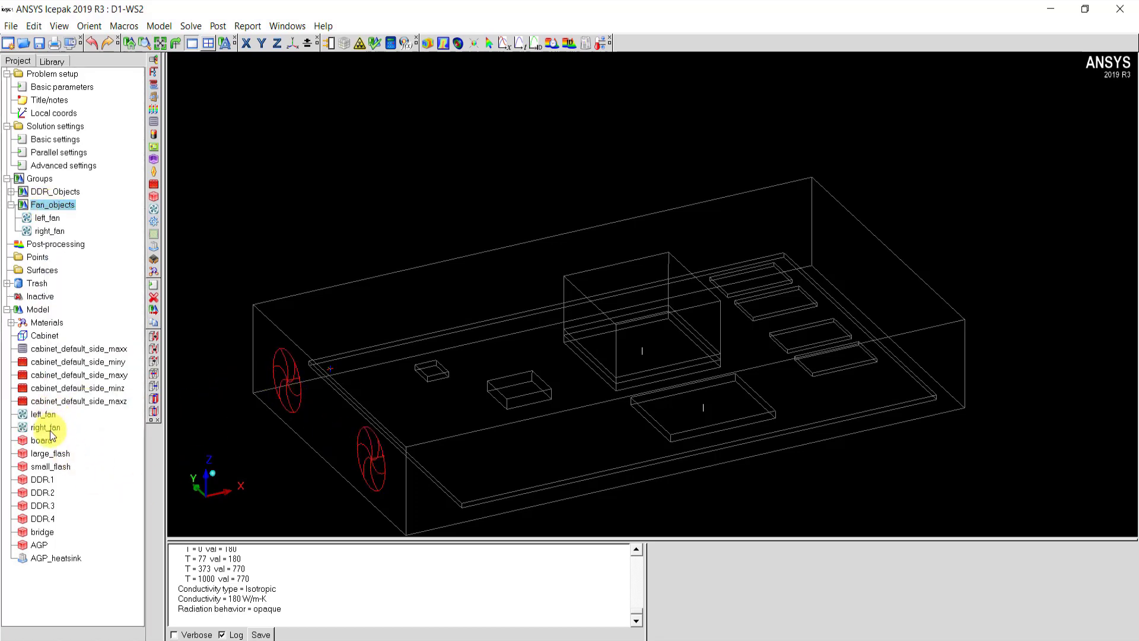
left_click(51, 466)
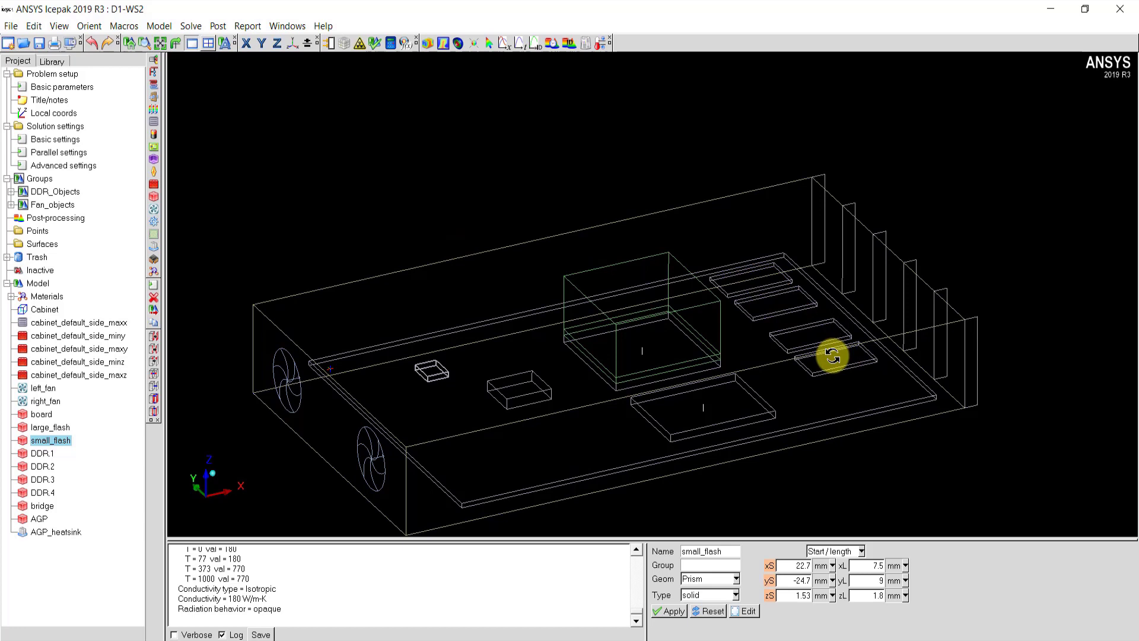
Create the DDR_Objects assembly, enable Mesh separately and clear Use global mesh control settings.
right_click(41, 192)
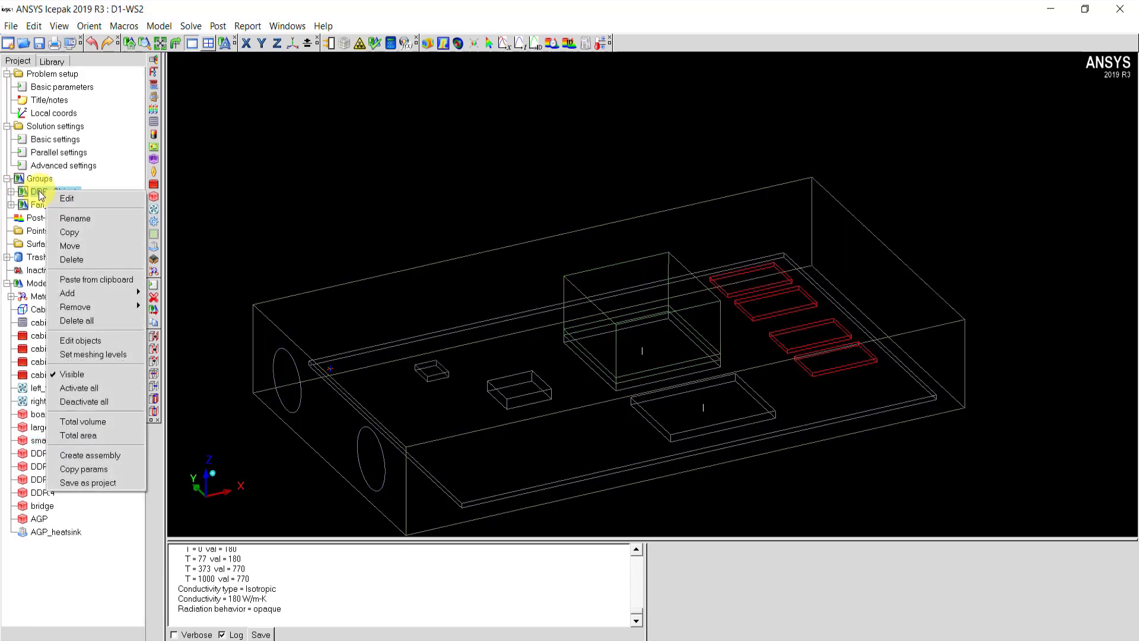
left_click(87, 455)
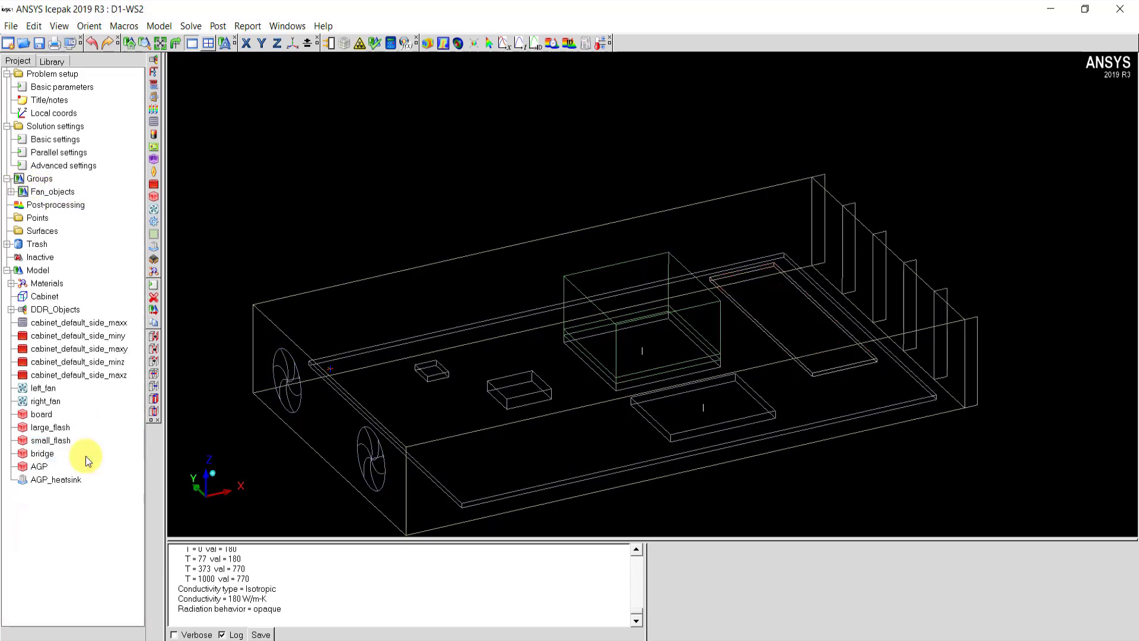
left_click(12, 310)
double_click(53, 309)
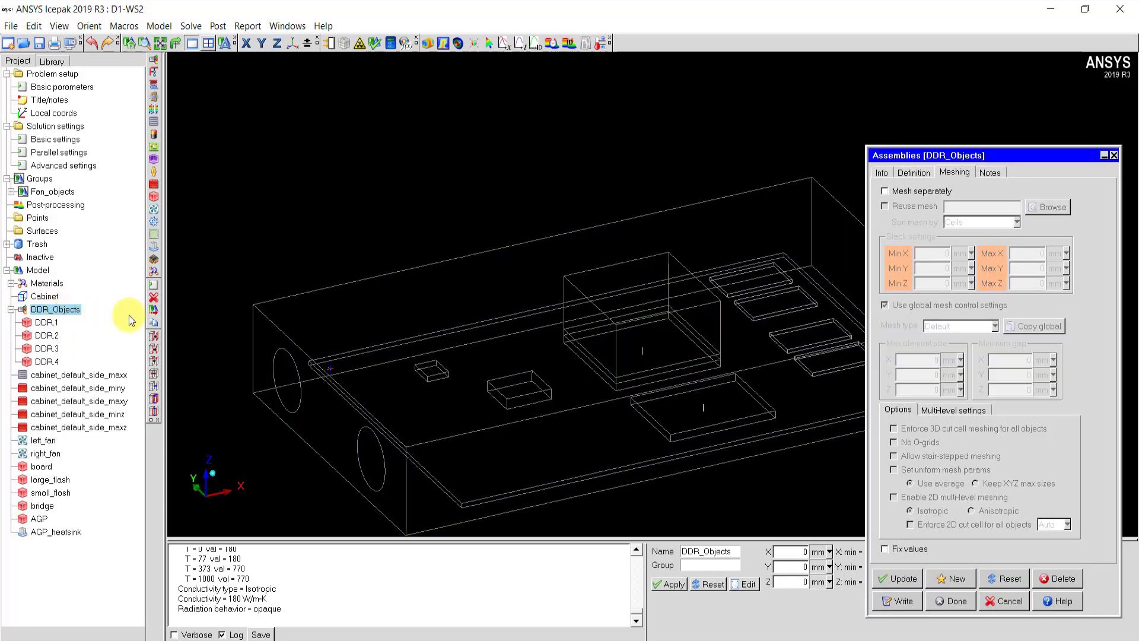
left_click_drag(949, 154, 795, 128)
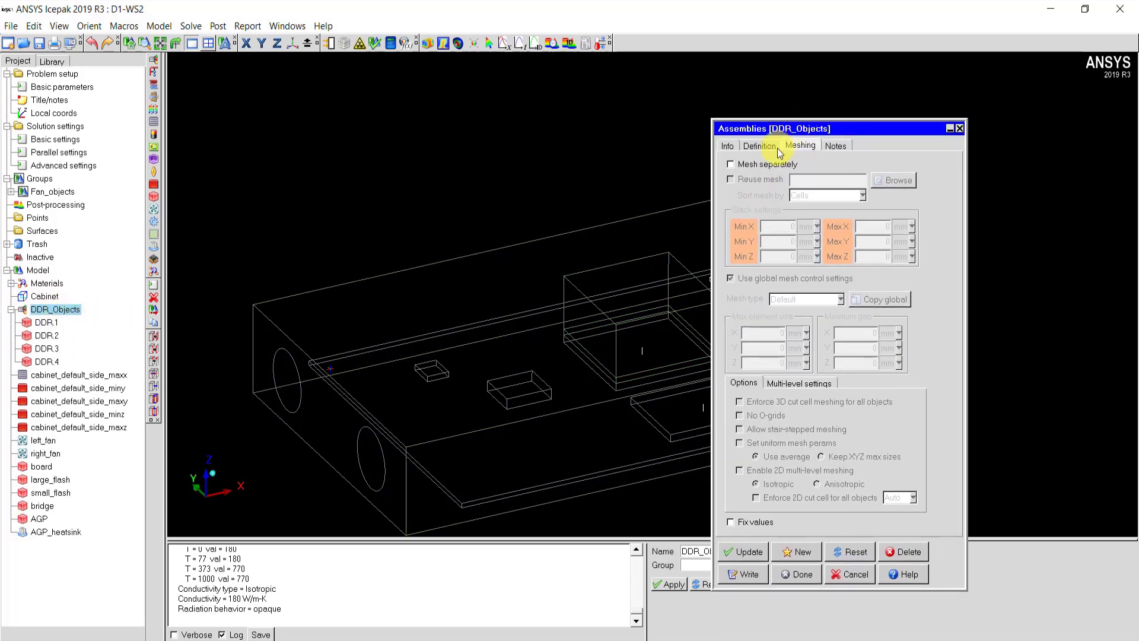
left_click(760, 169)
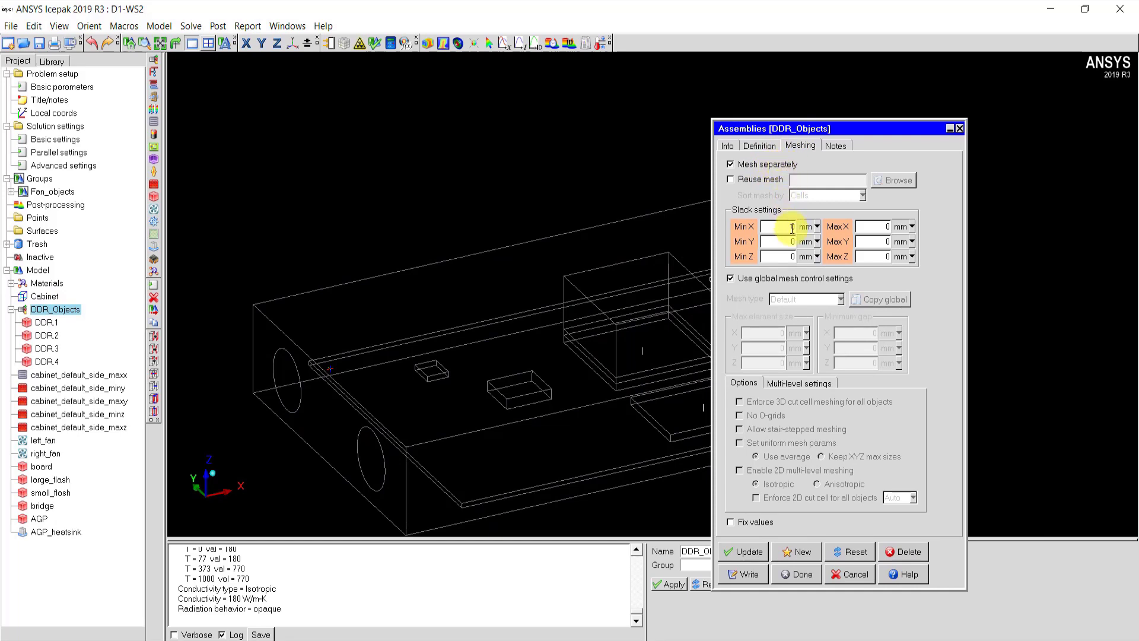
left_click(768, 280)
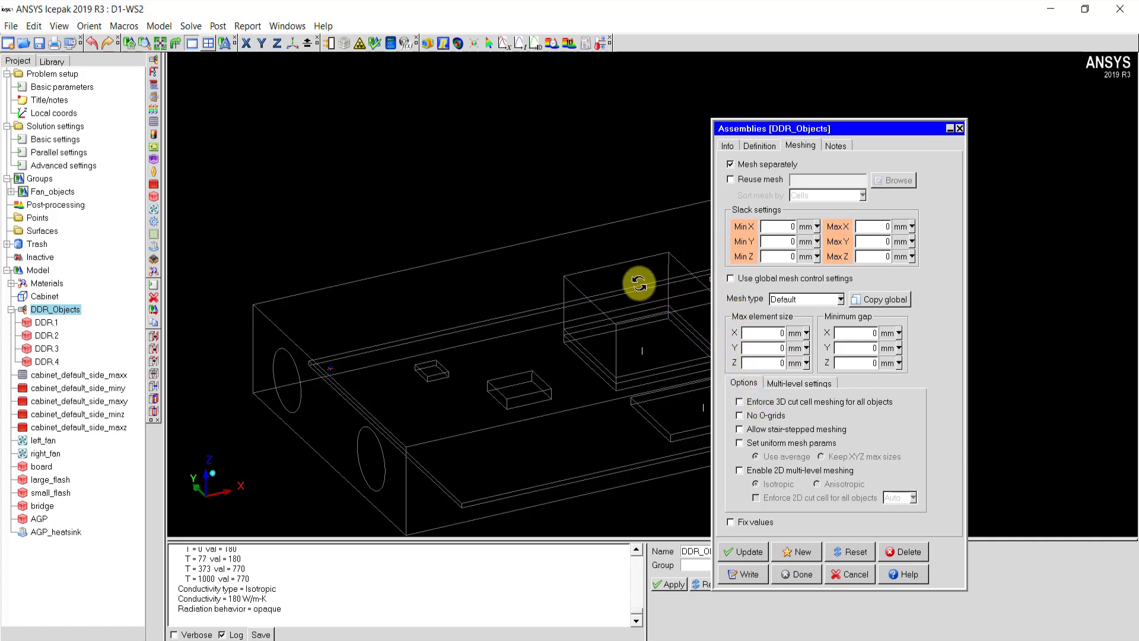
Close the assembly settings and save Fan_objects as project Fan_objects_project_file.
left_click(793, 574)
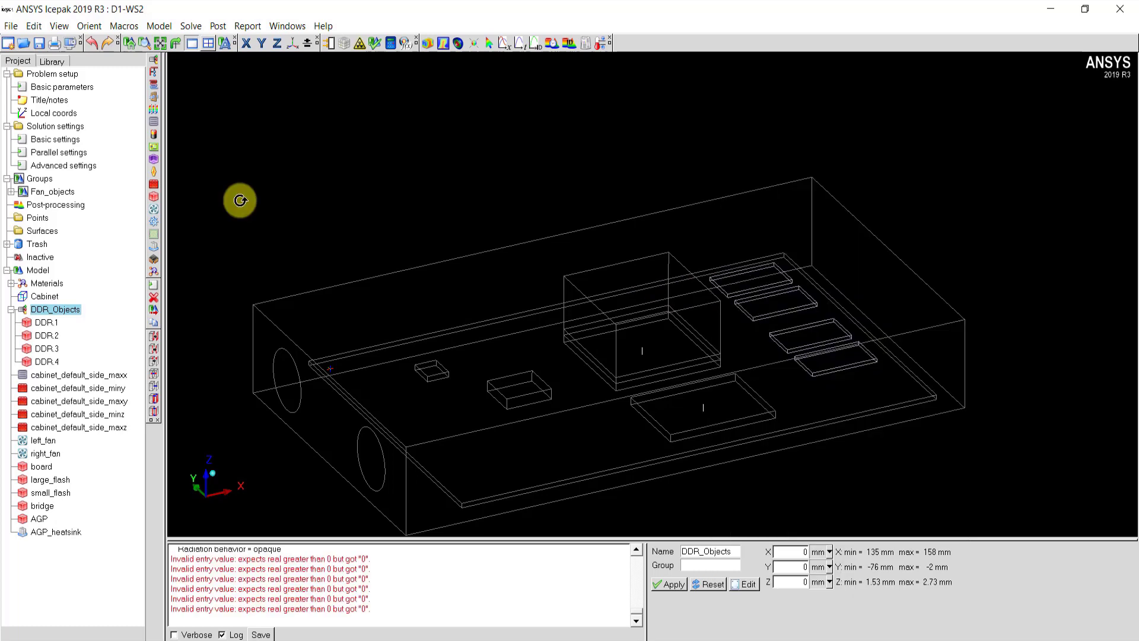
right_click(64, 197)
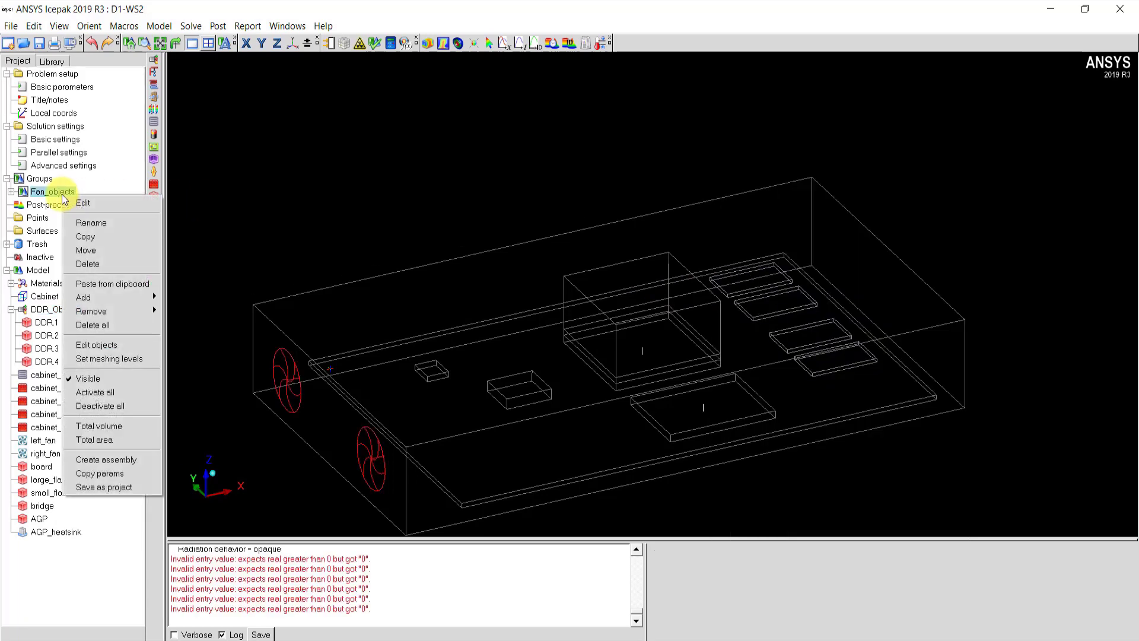
left_click(109, 489)
left_click_drag(415, 482, 365, 485)
type("Fan")
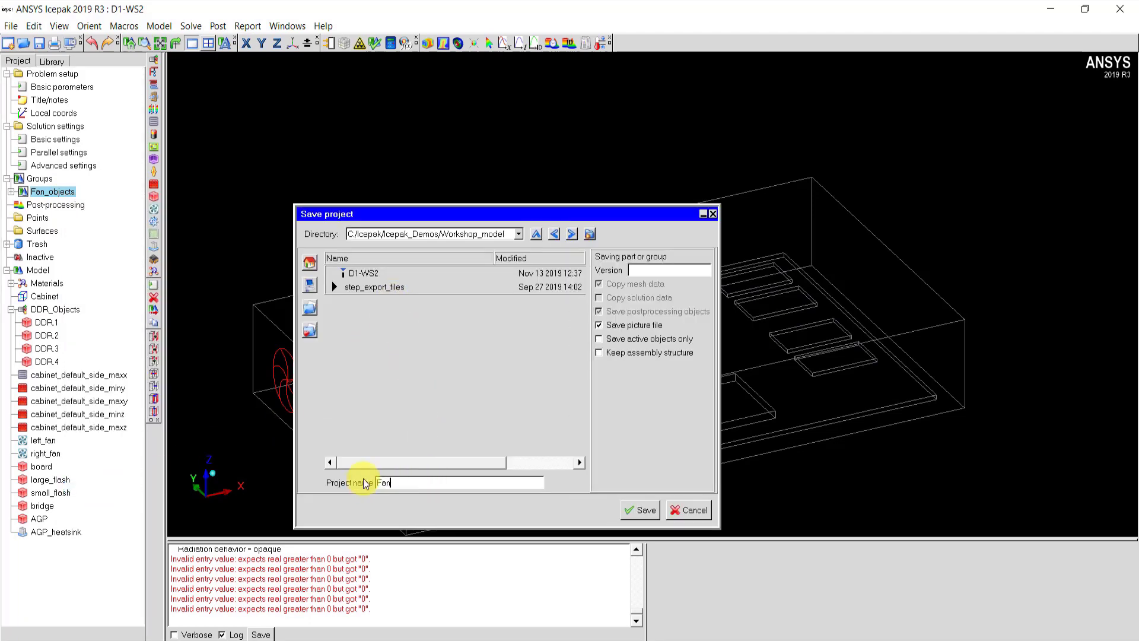
type("_objects_project_file")
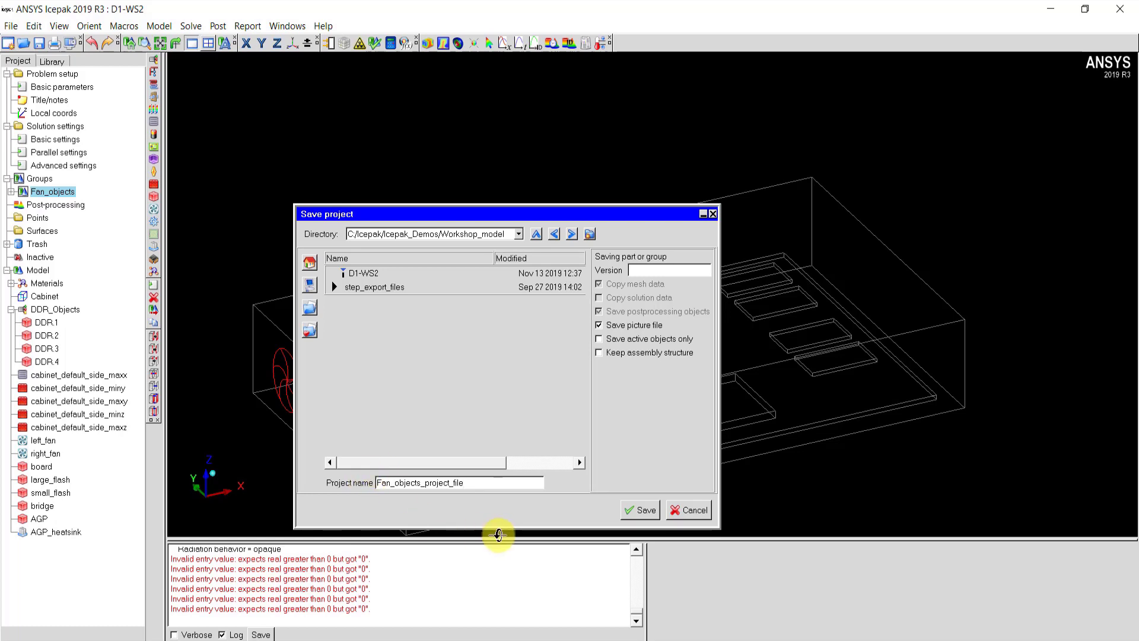
left_click(633, 510)
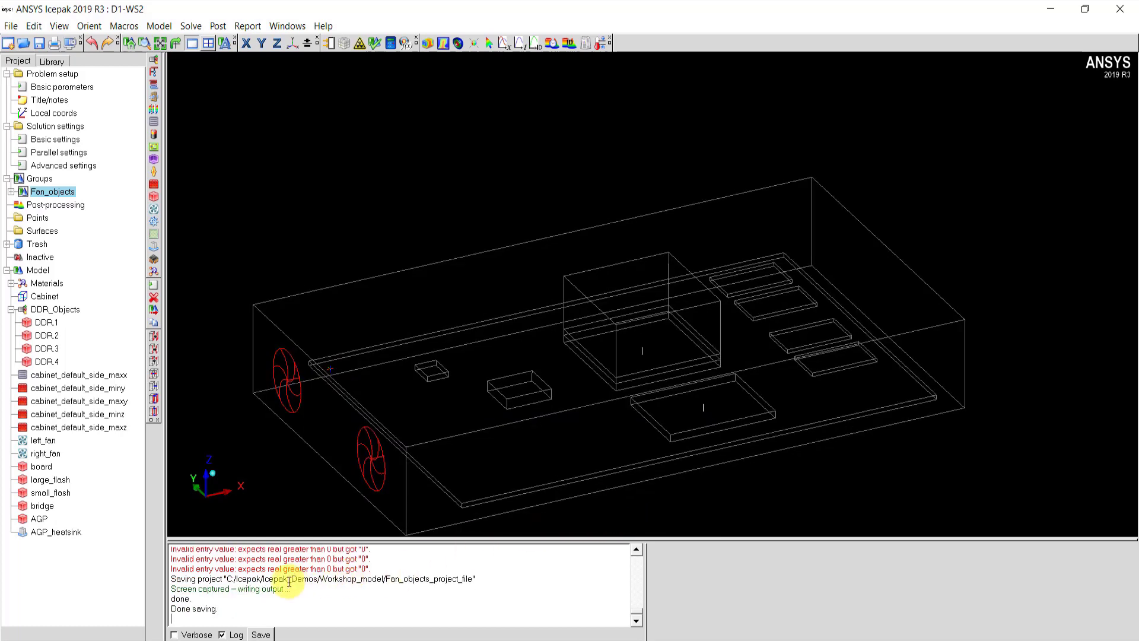
left_click_drag(210, 578, 474, 580)
left_click(482, 578)
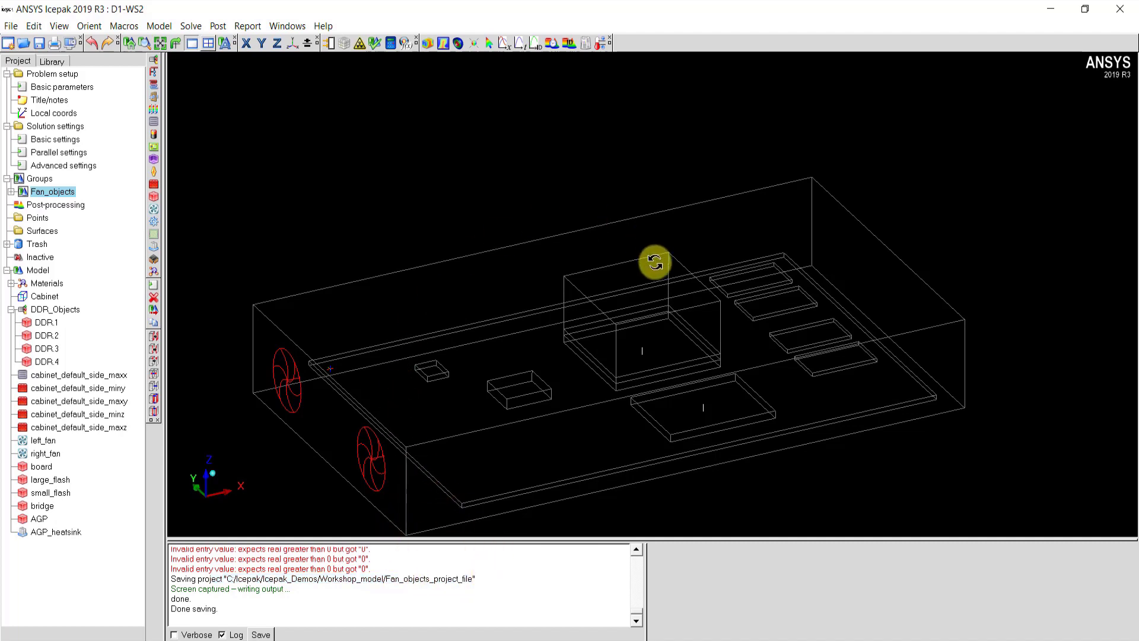
left_click(15, 27)
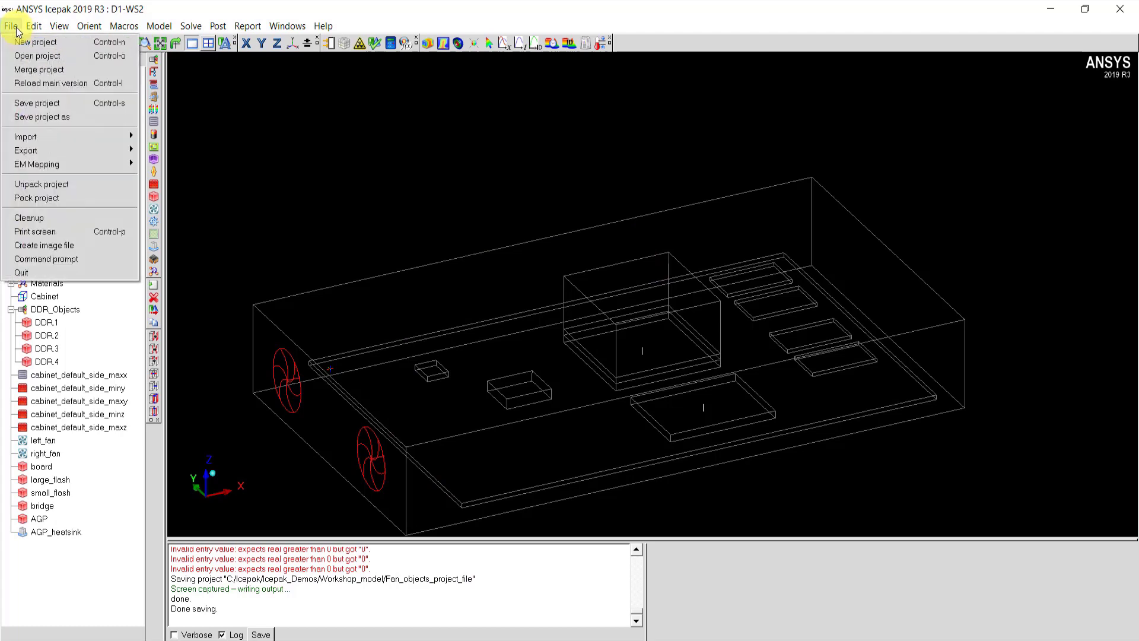
left_click(35, 70)
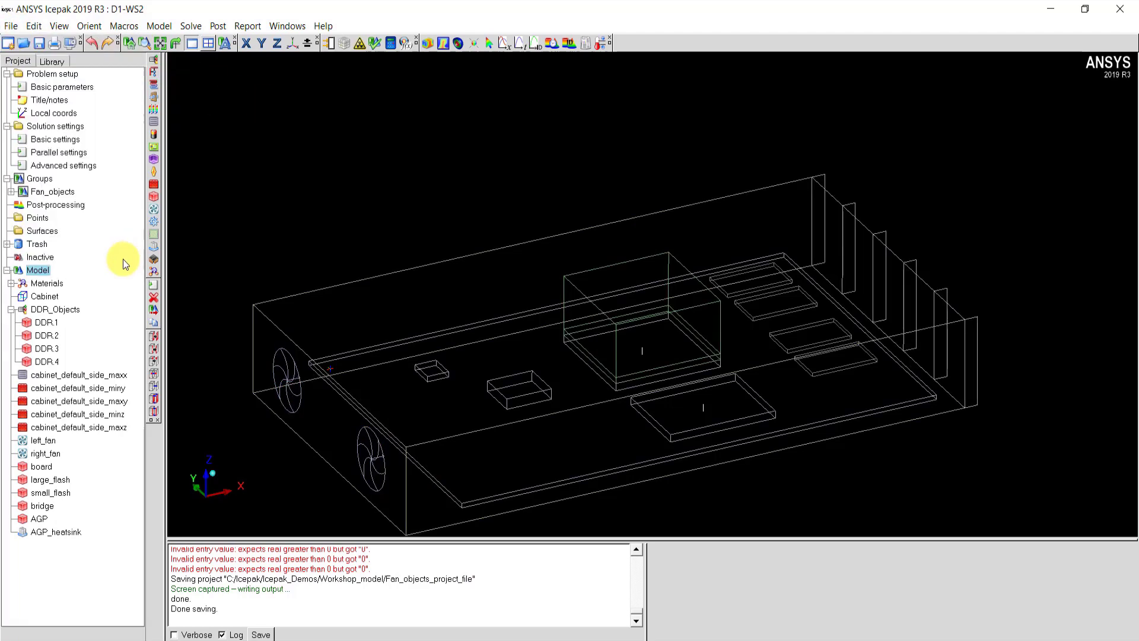
right_click(40, 272)
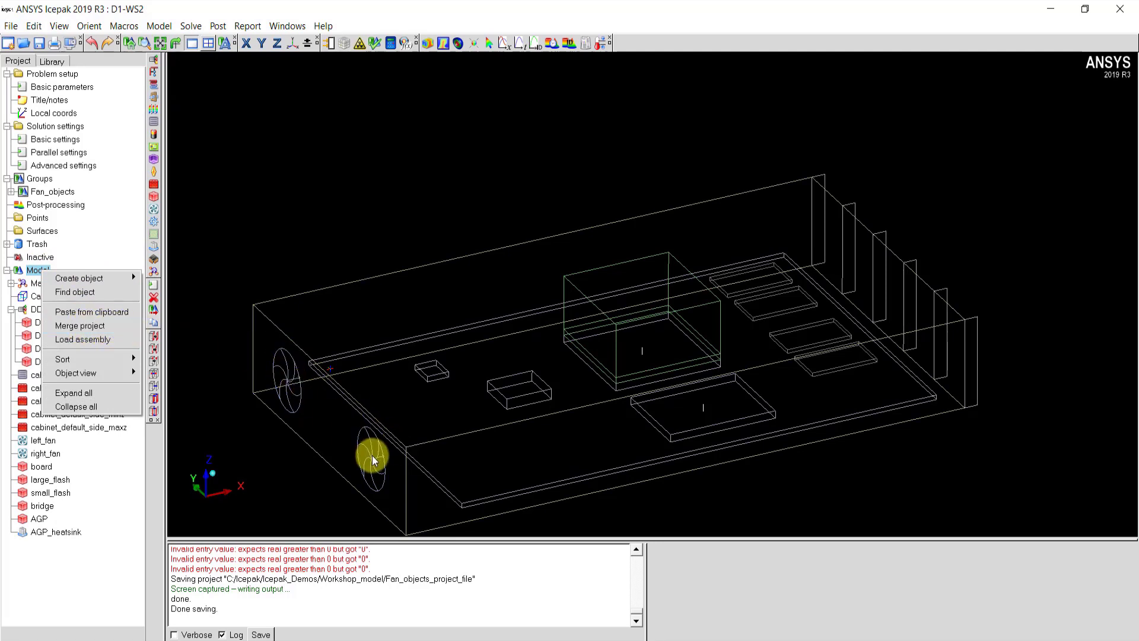
left_click(337, 203)
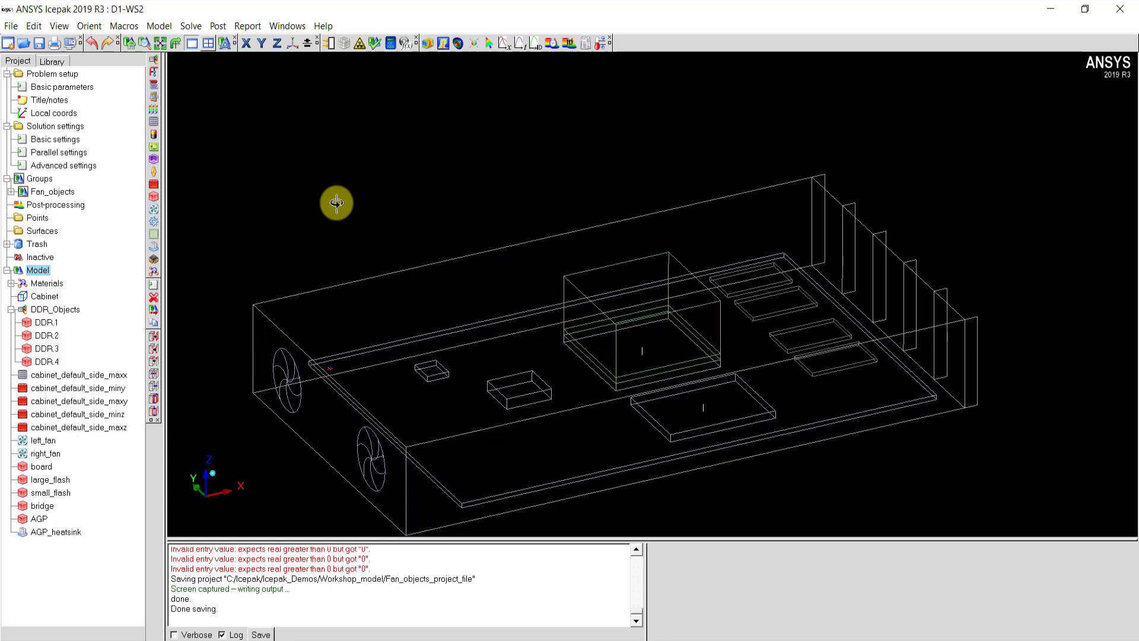